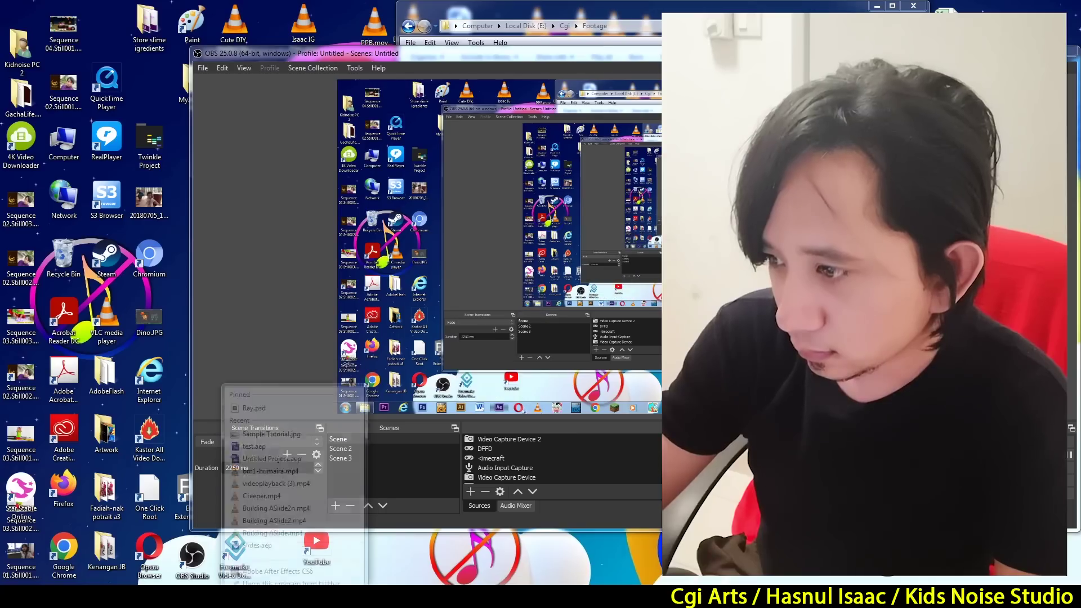
Launch After Effects, then select Test_01.mp4 in the E:\Cgi\Footage folder
click(459, 552)
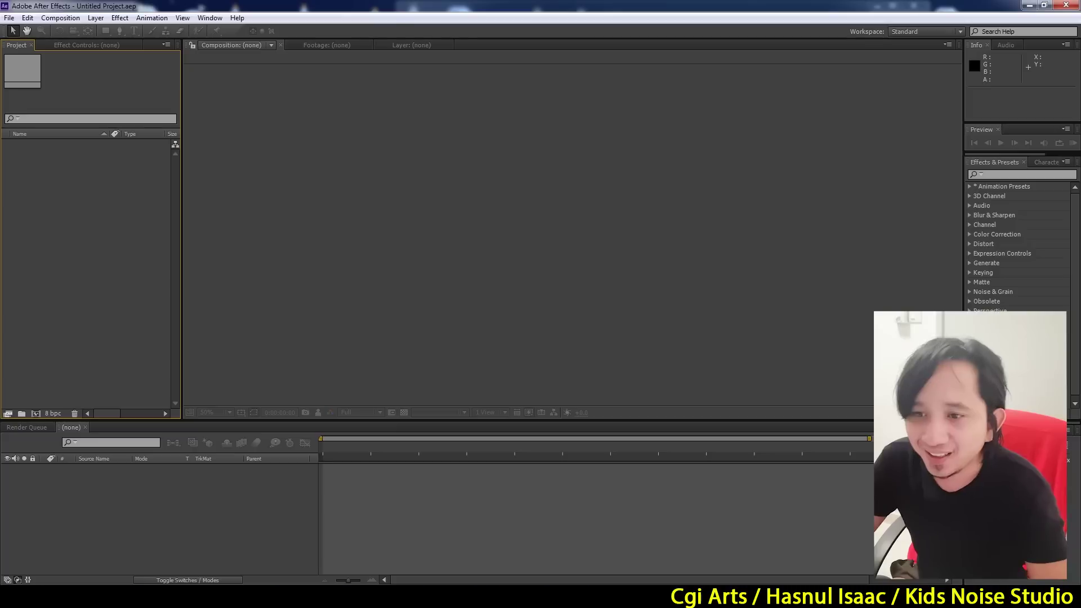
key(alt+Tab)
key(alt+Tab)
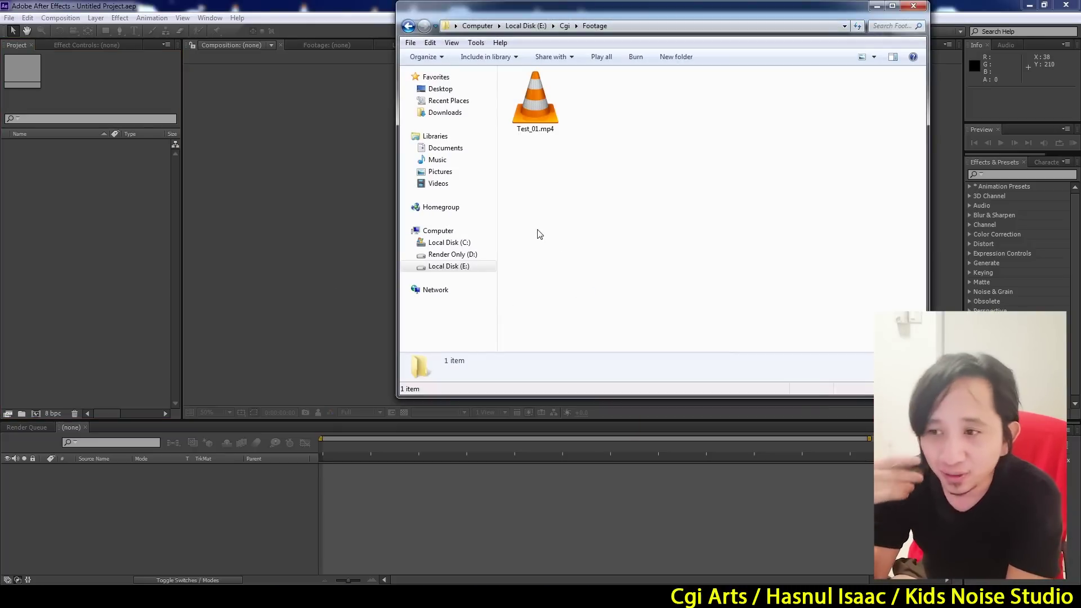
click(533, 111)
Import Test_01.mp4 into the Project panel and build a Test_01 composition from it
drag(532, 109, 89, 262)
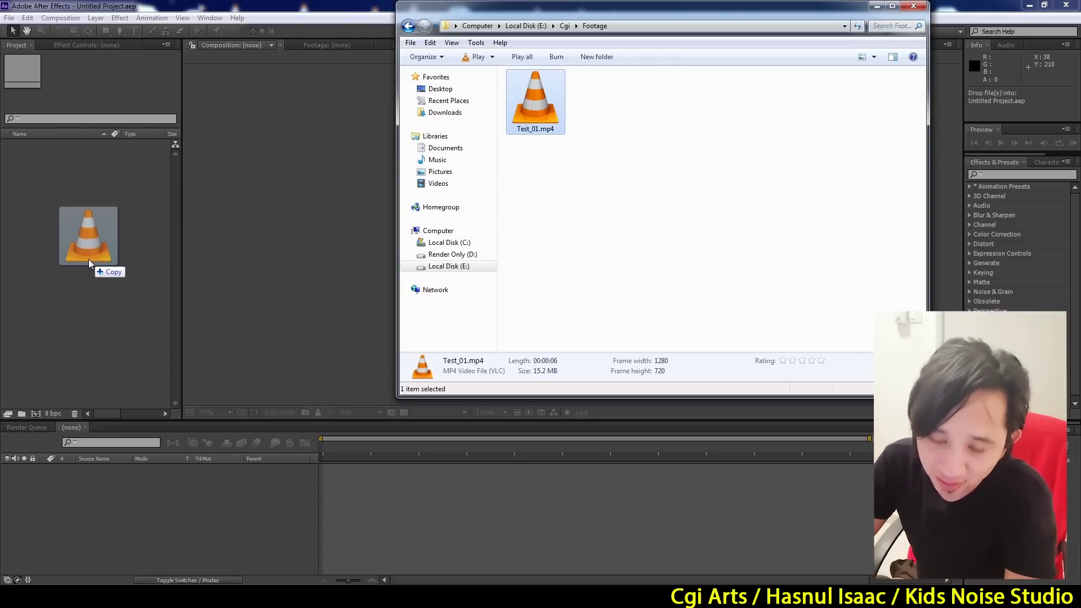
drag(89, 259, 92, 244)
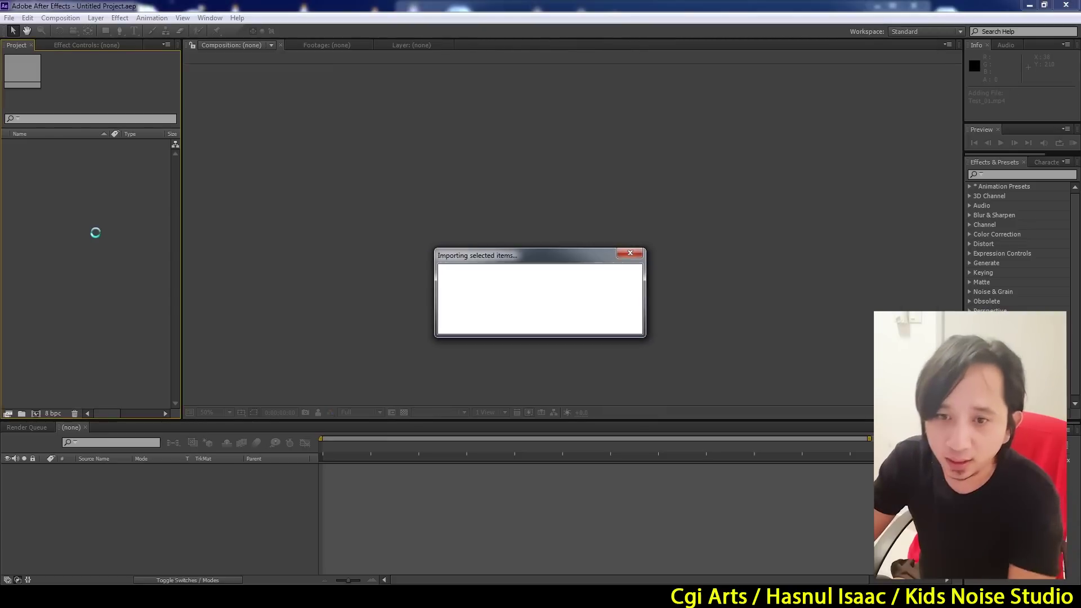
drag(77, 145, 172, 520)
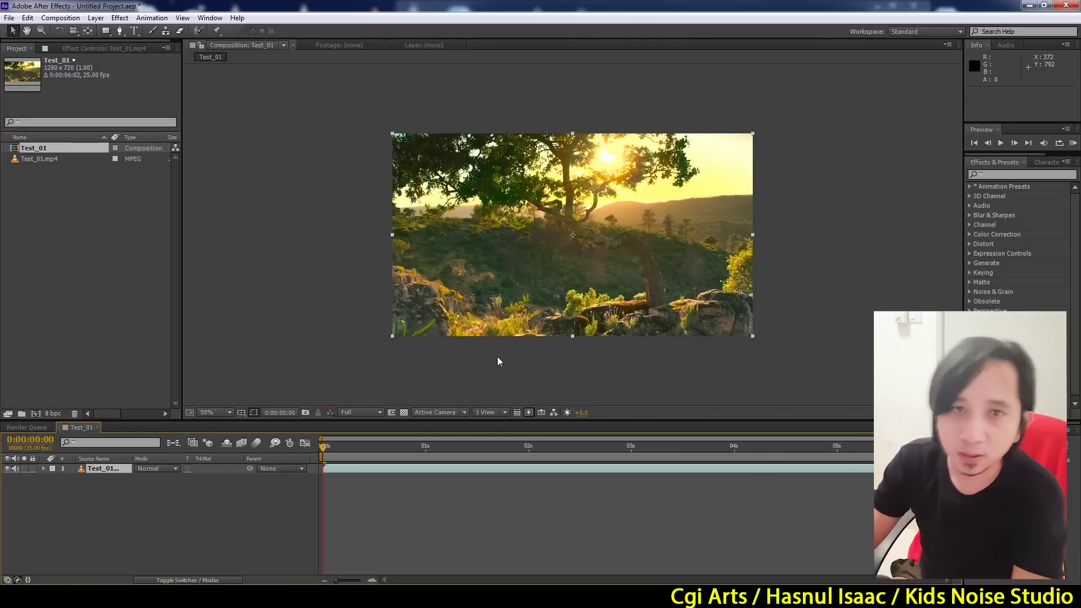
key(KP_0)
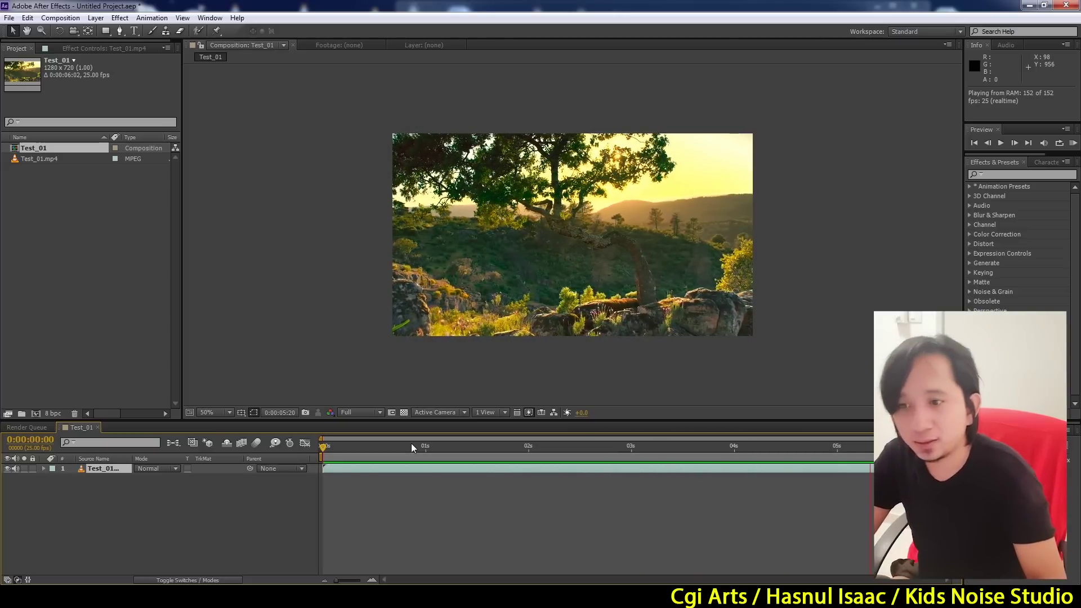
key(space)
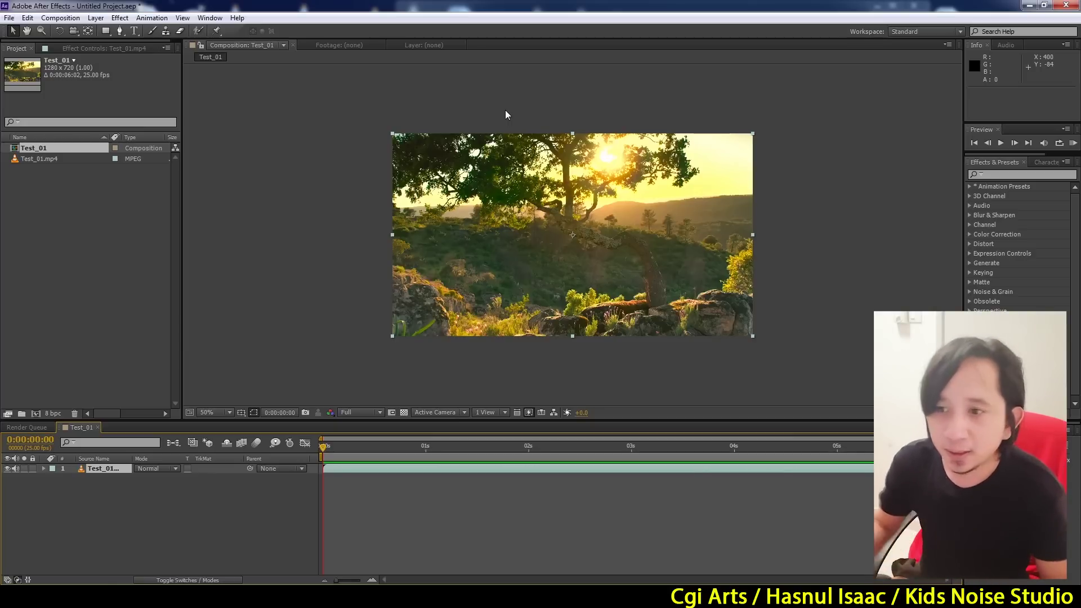
Apply Track Camera to the Test_01 layer with Detailed Analysis enabled under Advanced
right_click(516, 186)
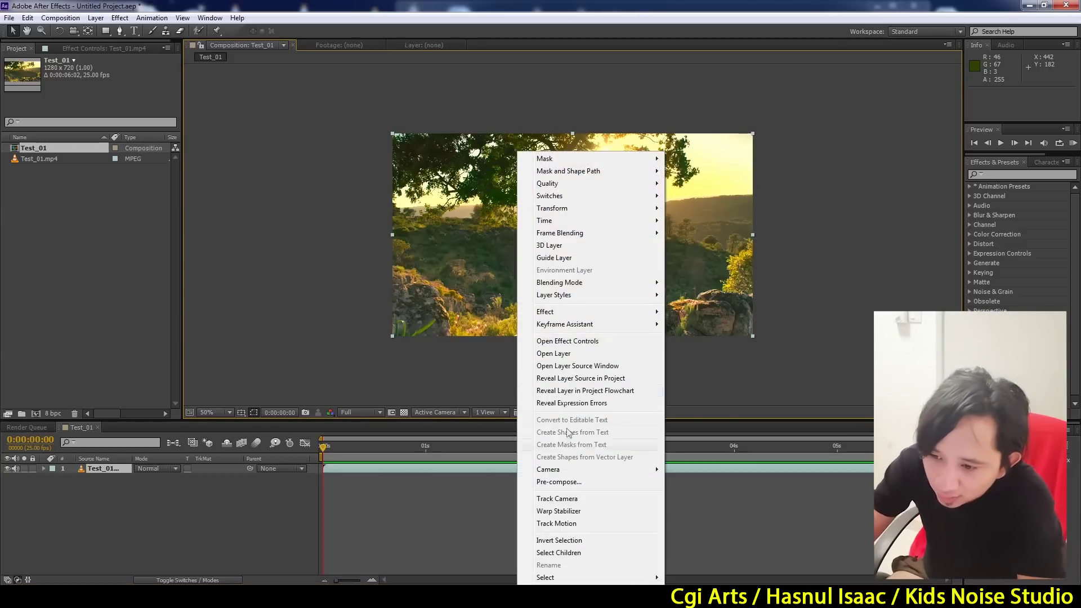
click(566, 498)
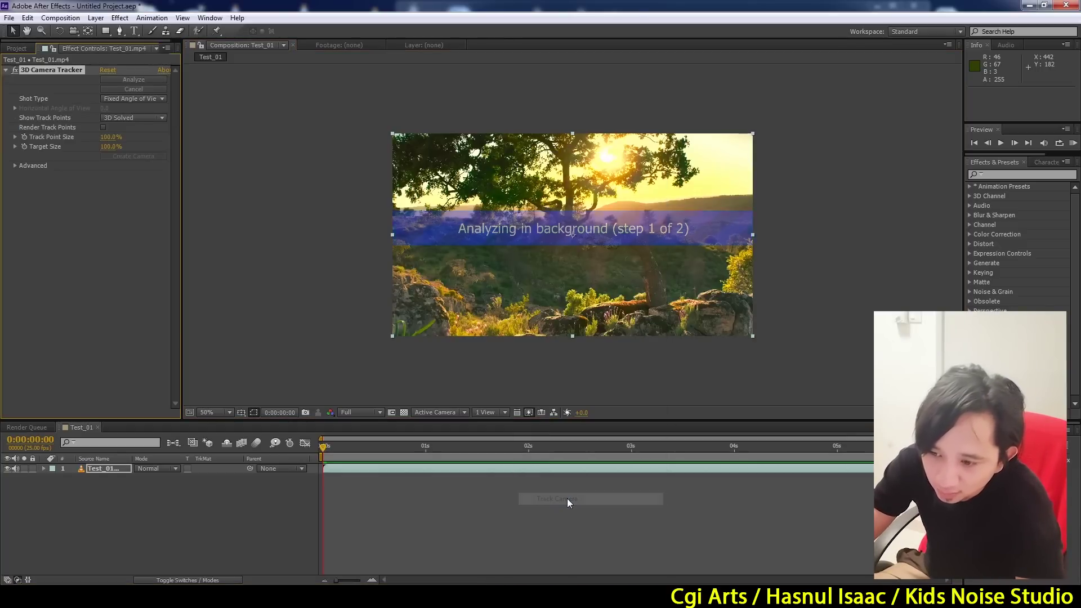
click(15, 166)
click(103, 205)
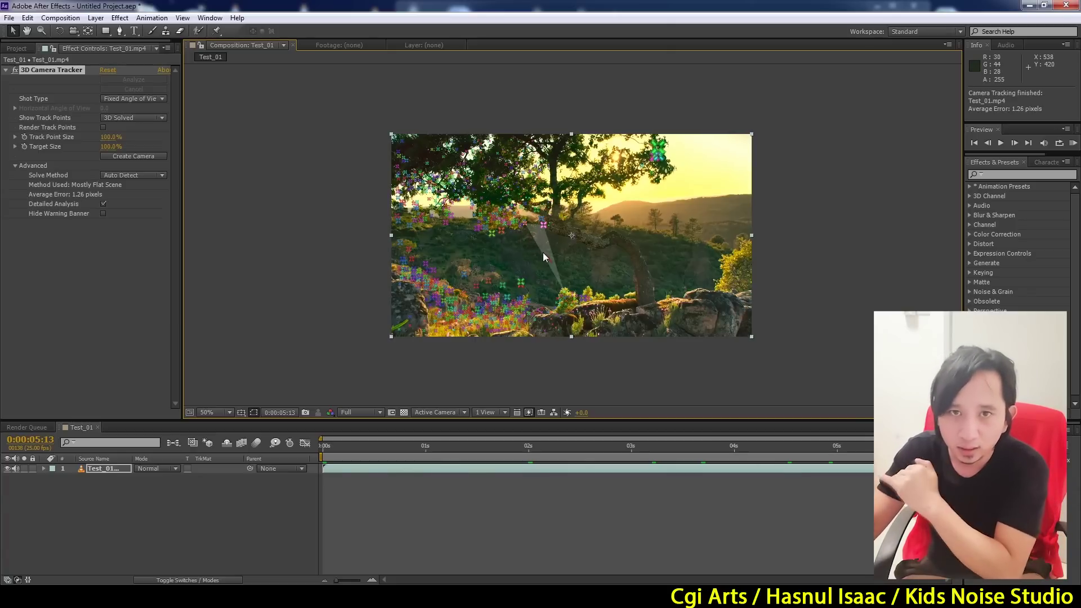
View the footage at 100% and pan down toward the rocks at the bottom
key(period)
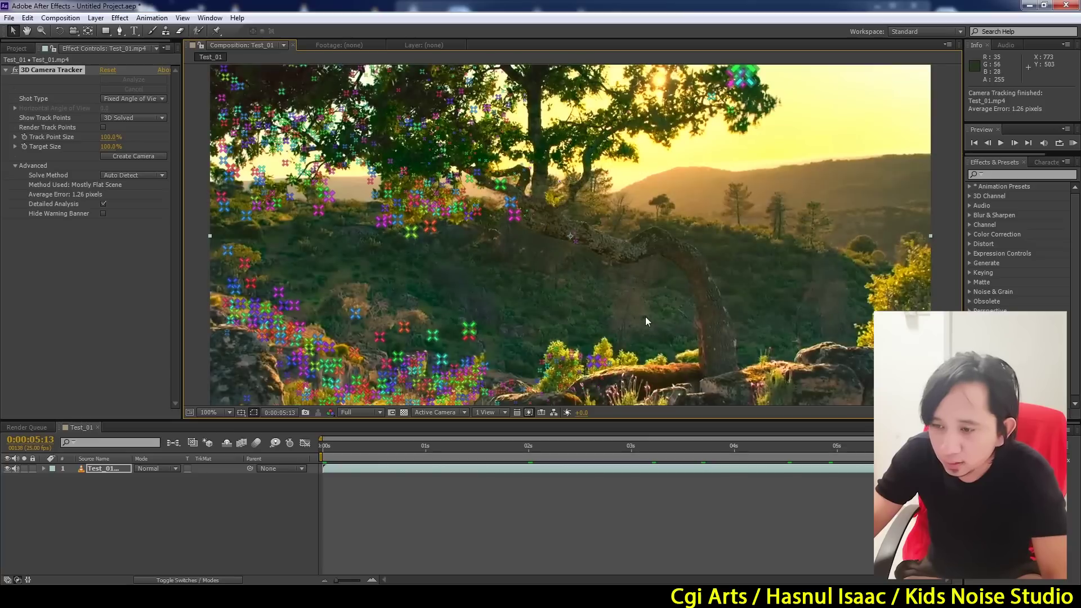
key(h)
drag(637, 333, 534, 284)
key(v)
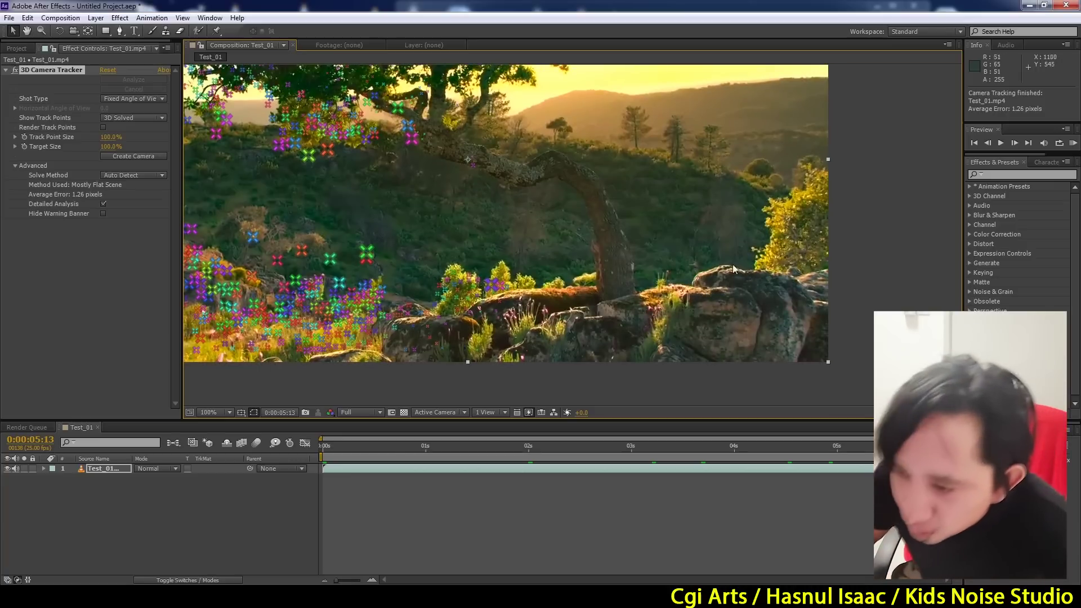
key(h)
drag(509, 309, 445, 291)
key(v)
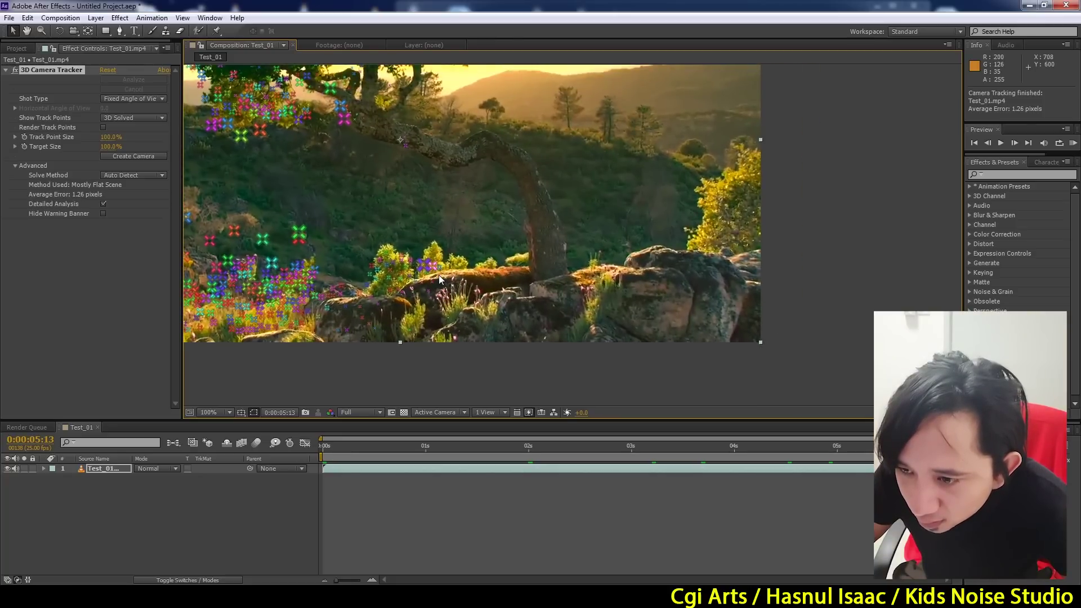
Zoom in closer and pan across the track points on the mossy rocks
scroll(438, 276, up, 1)
key(h)
drag(591, 304, 676, 264)
drag(333, 301, 505, 279)
key(v)
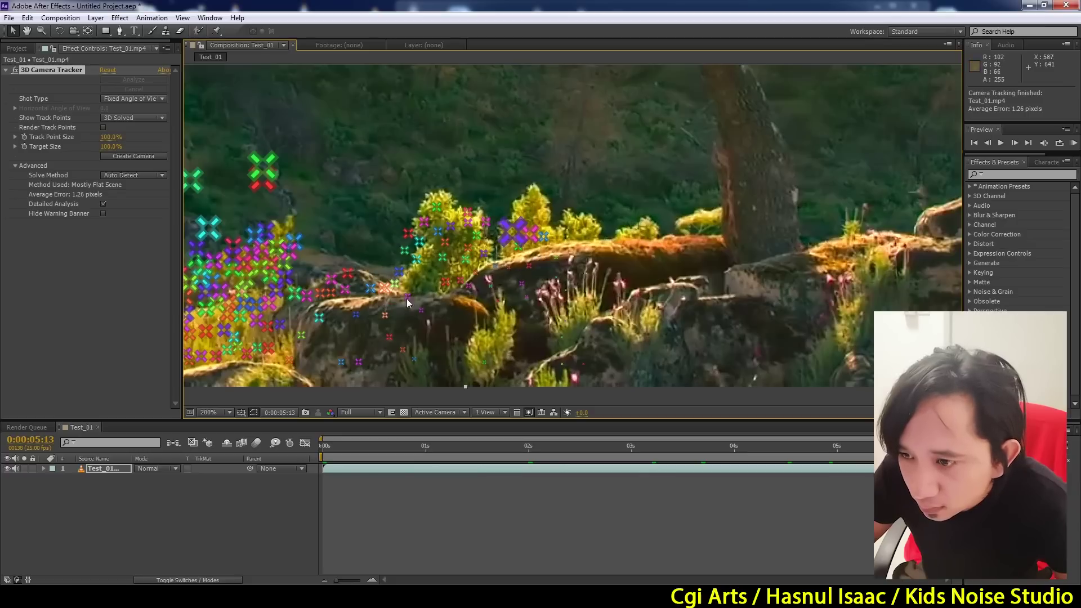
right_click(520, 263)
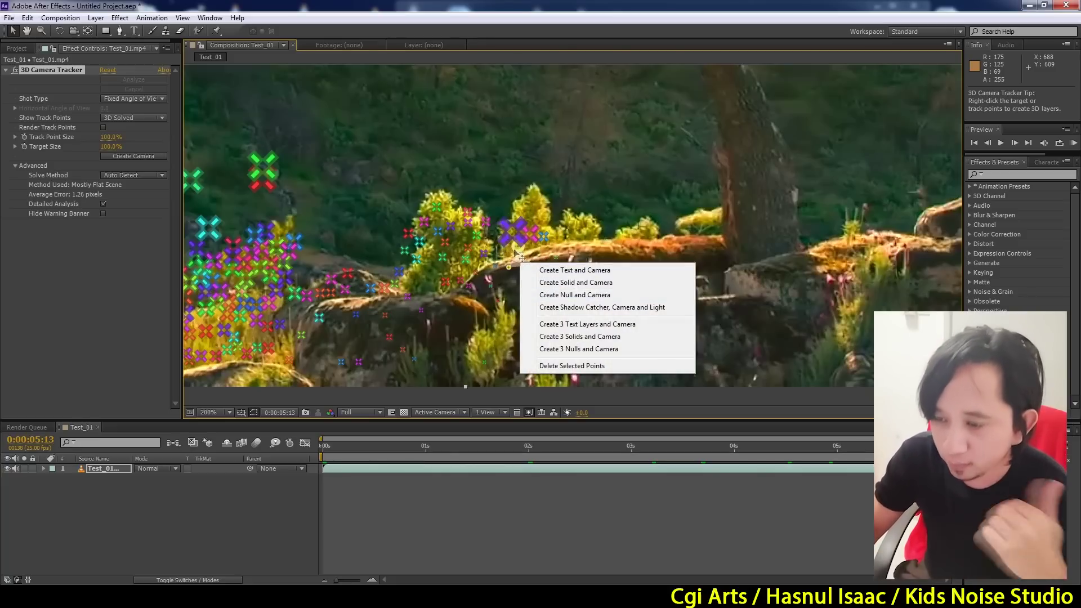
Create Track Null 1 and a 3D Tracker Camera from the rock track points, then preview
click(574, 295)
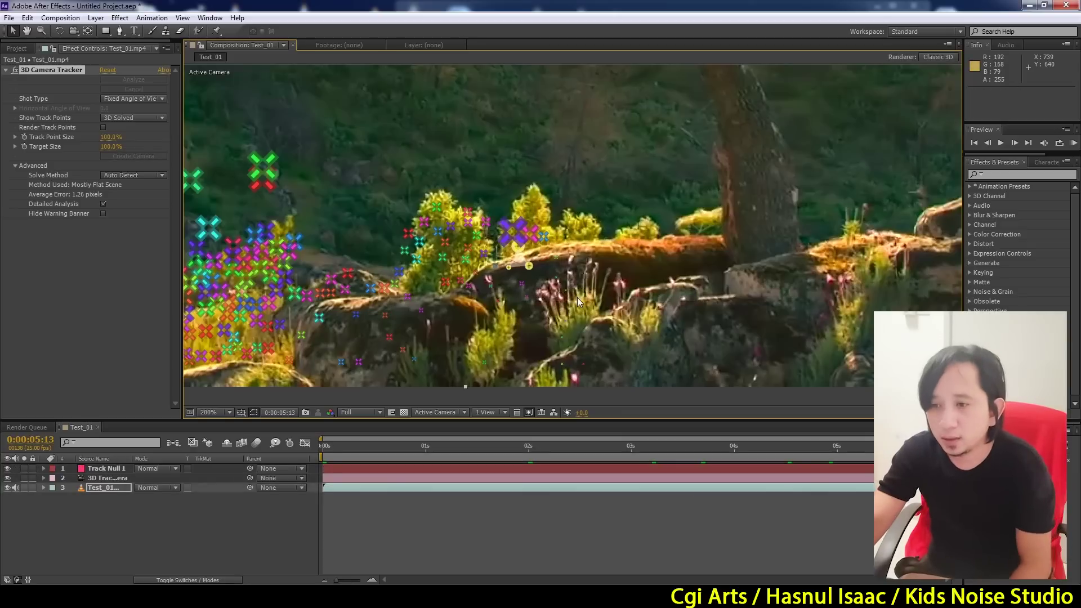
click(382, 469)
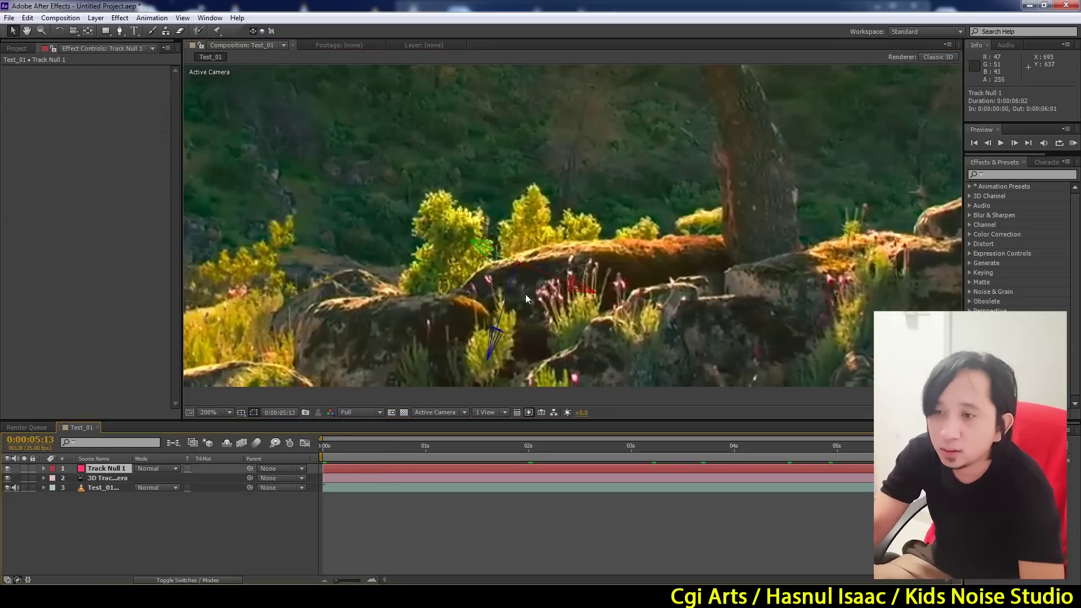
scroll(525, 294, down, 1)
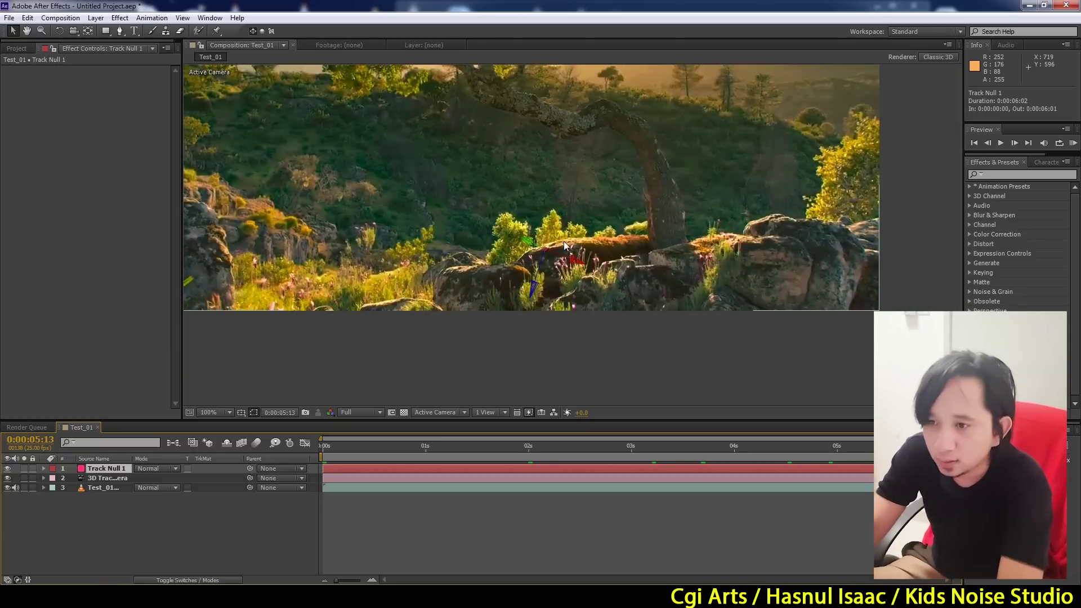
key(KP_0)
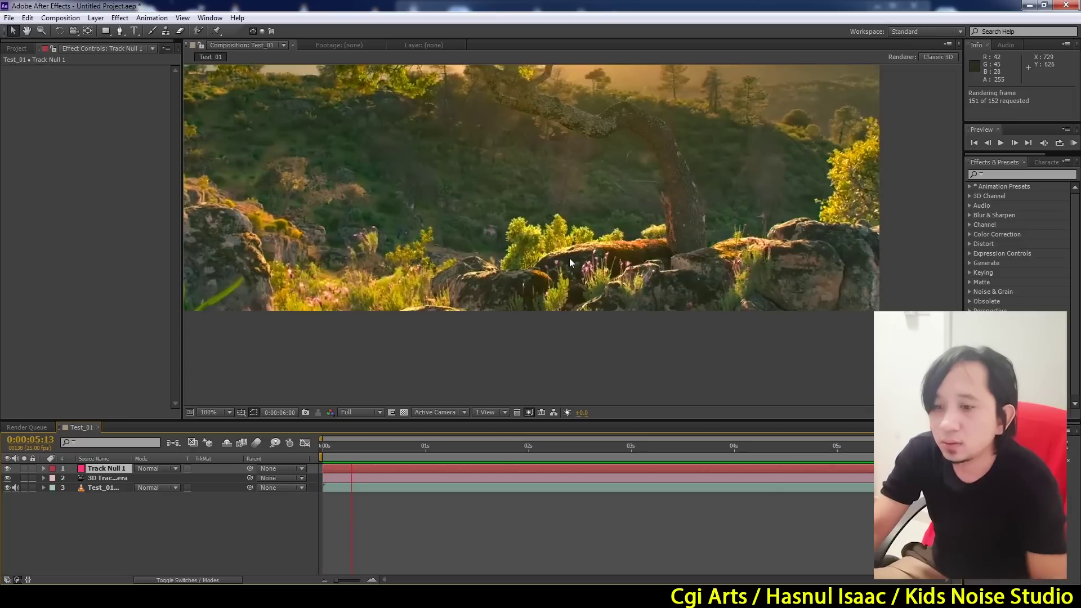
click(327, 448)
key(Home)
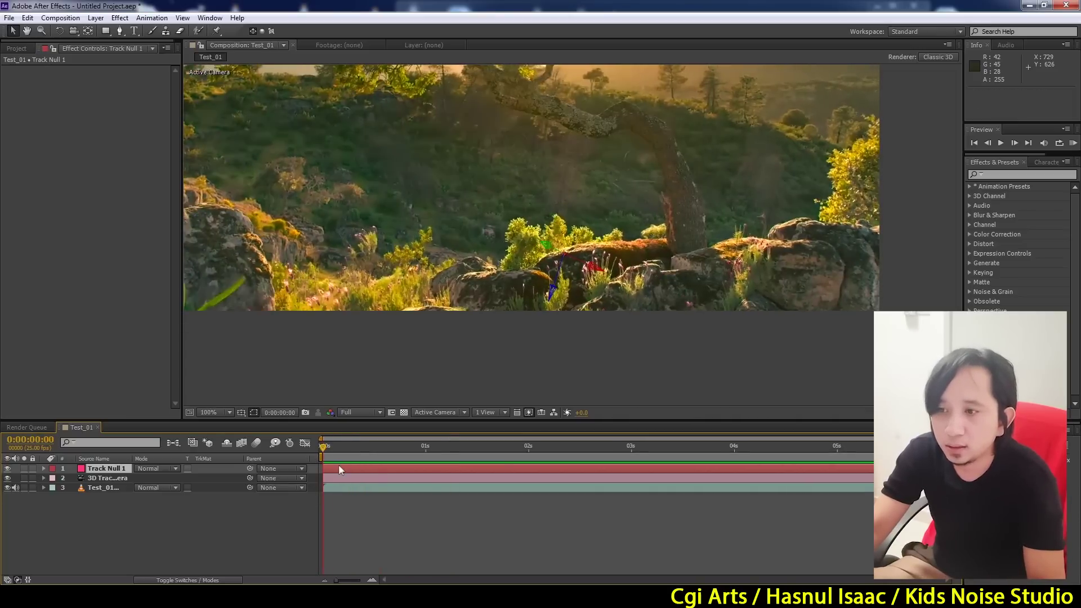
key(space)
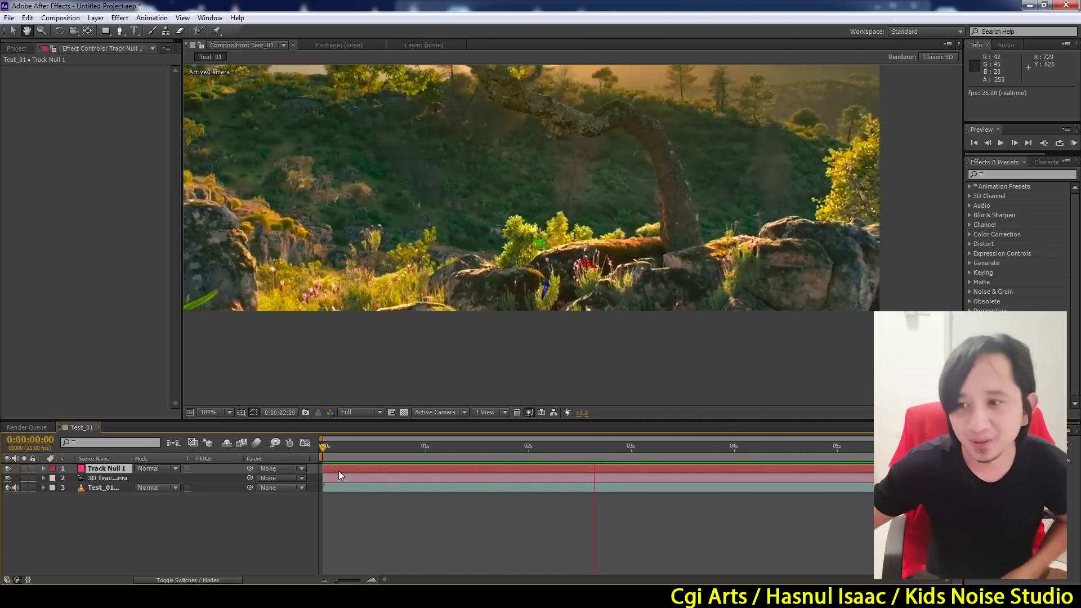
key(space)
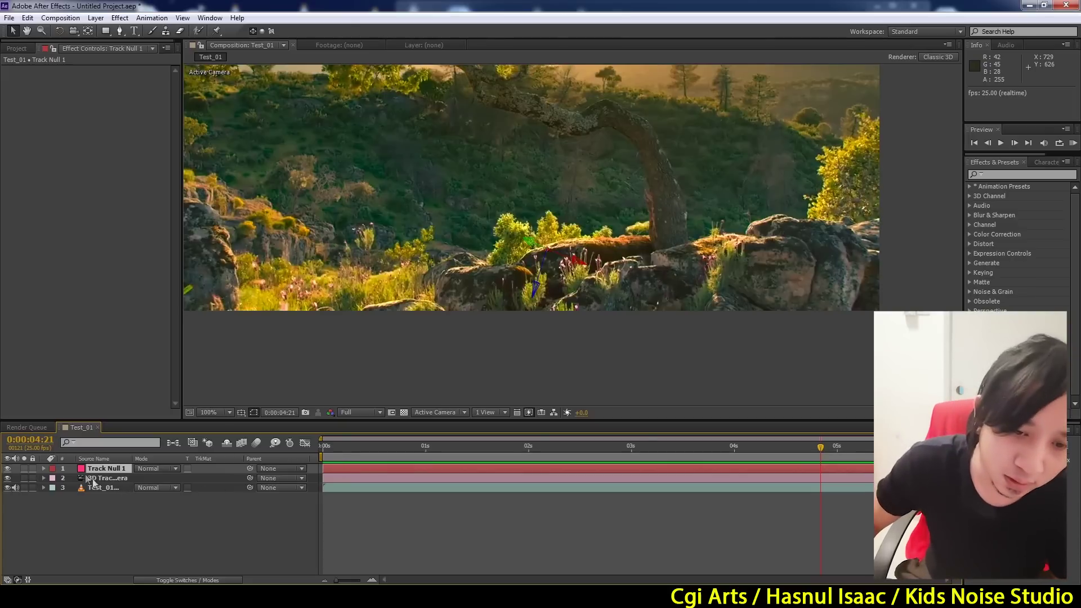
Reveal Track Null 1's transform properties and set its X Rotation to -50°
click(43, 469)
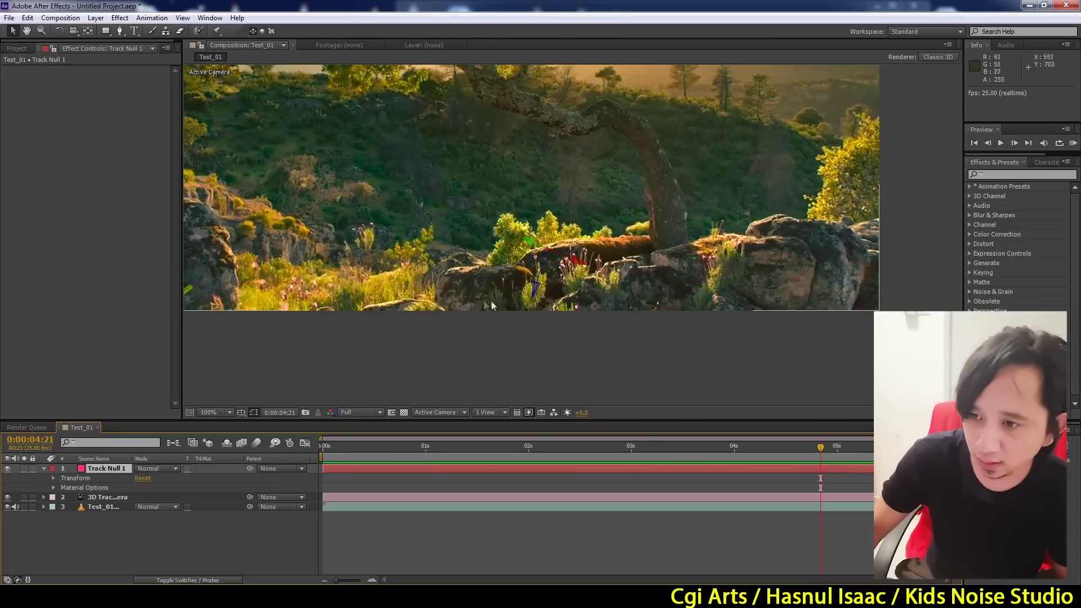
click(53, 477)
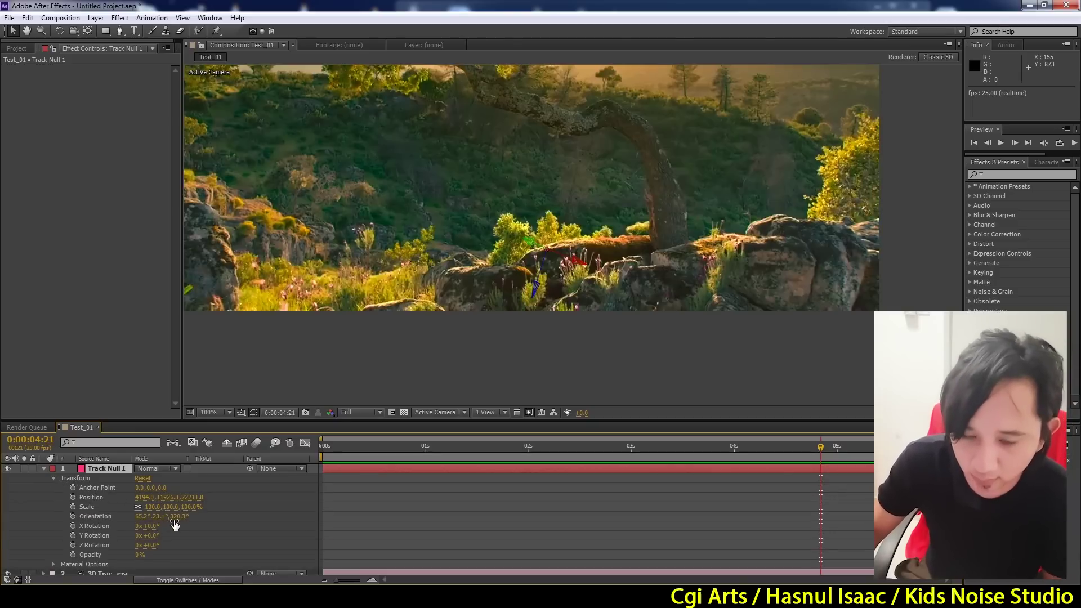
key(ctrl+z)
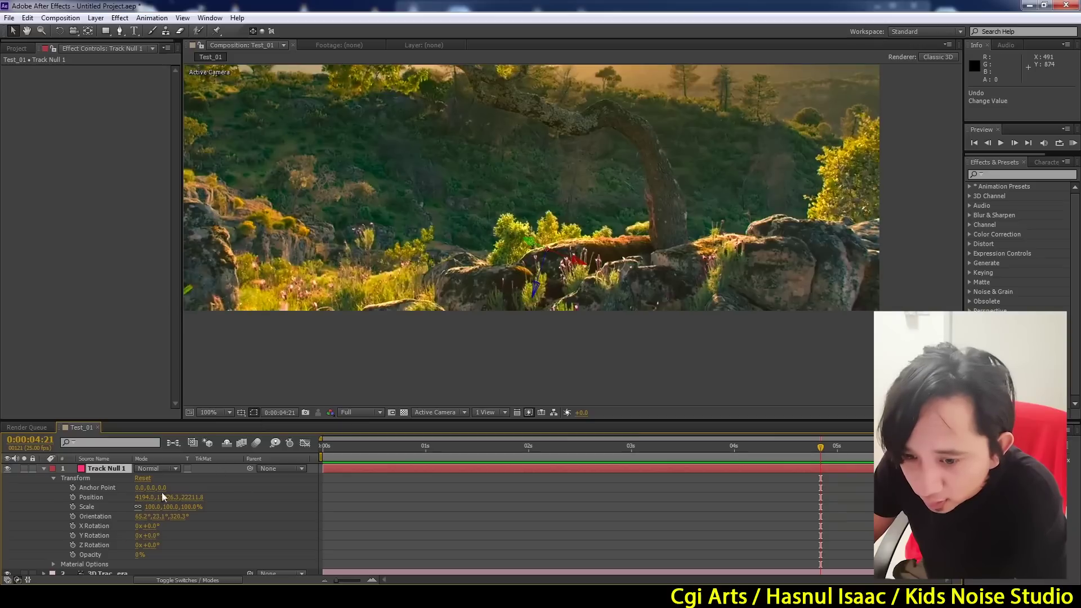
click(156, 525)
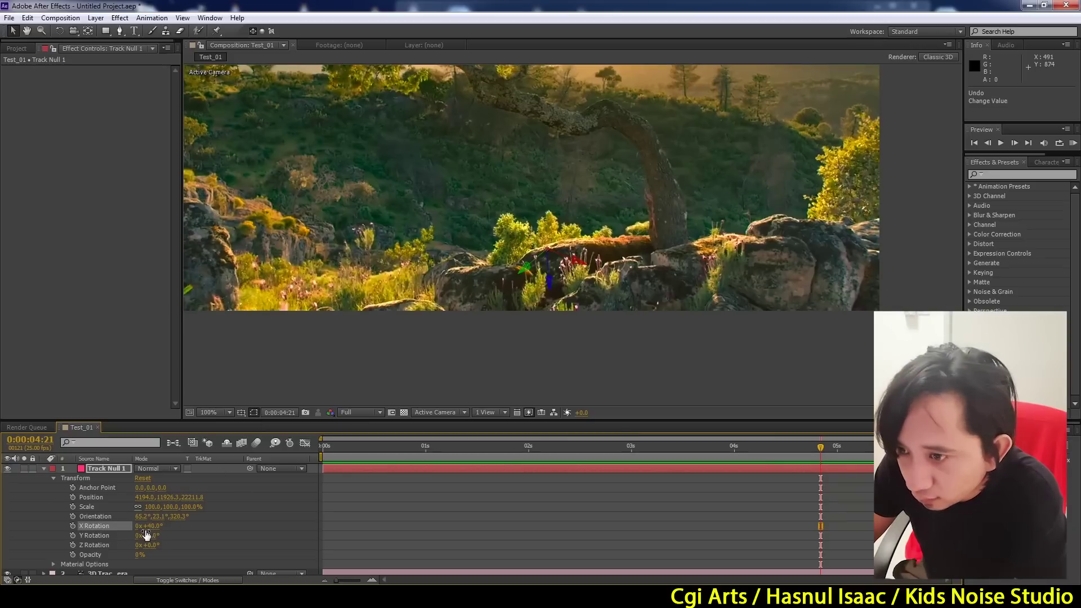
drag(136, 525, 124, 522)
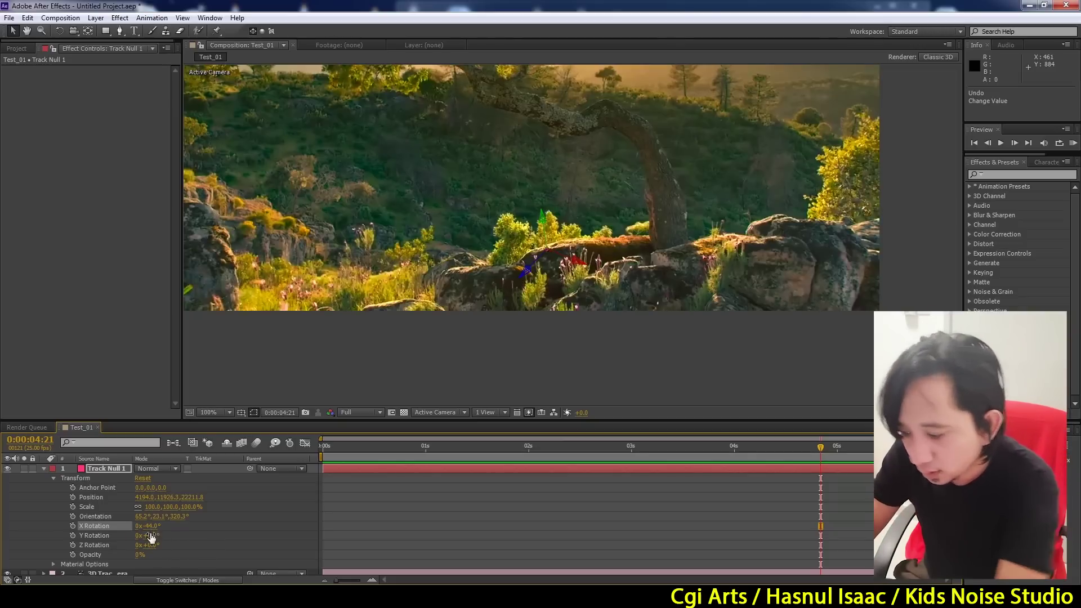
click(148, 526)
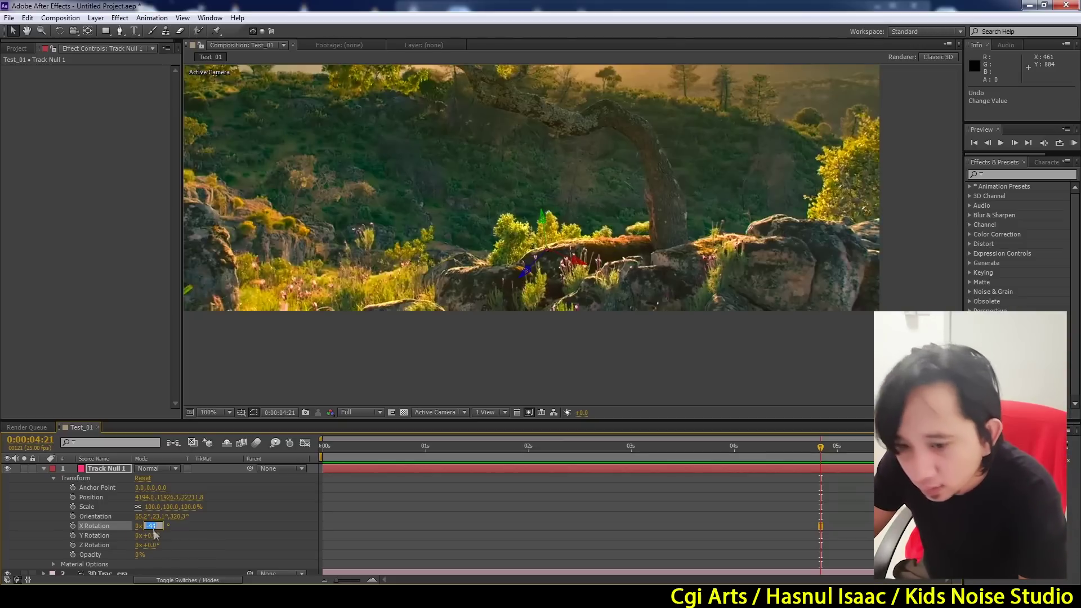
text(-50)
key(Return)
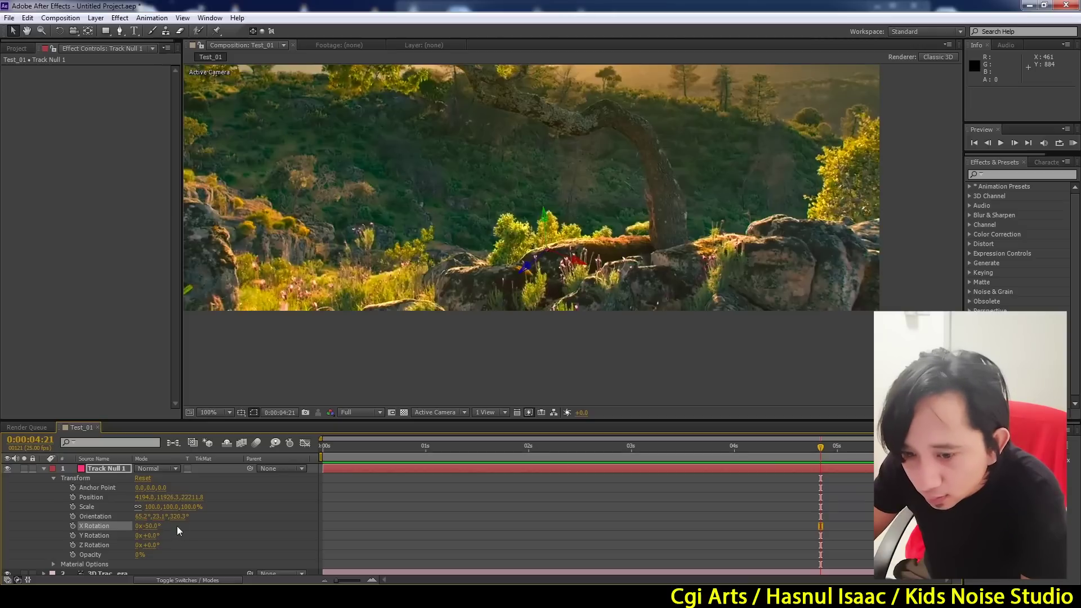
Scrub the null's Y Rotation to +44° and Z Rotation to -15°
drag(149, 535, 166, 553)
shift+click(173, 545)
shift+click(129, 535)
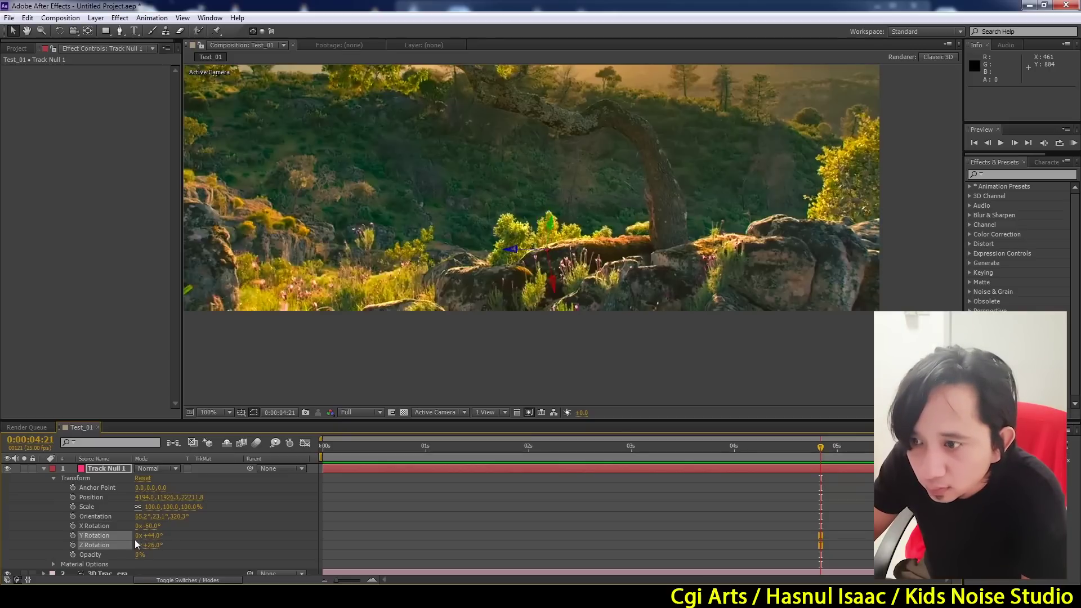
click(149, 547)
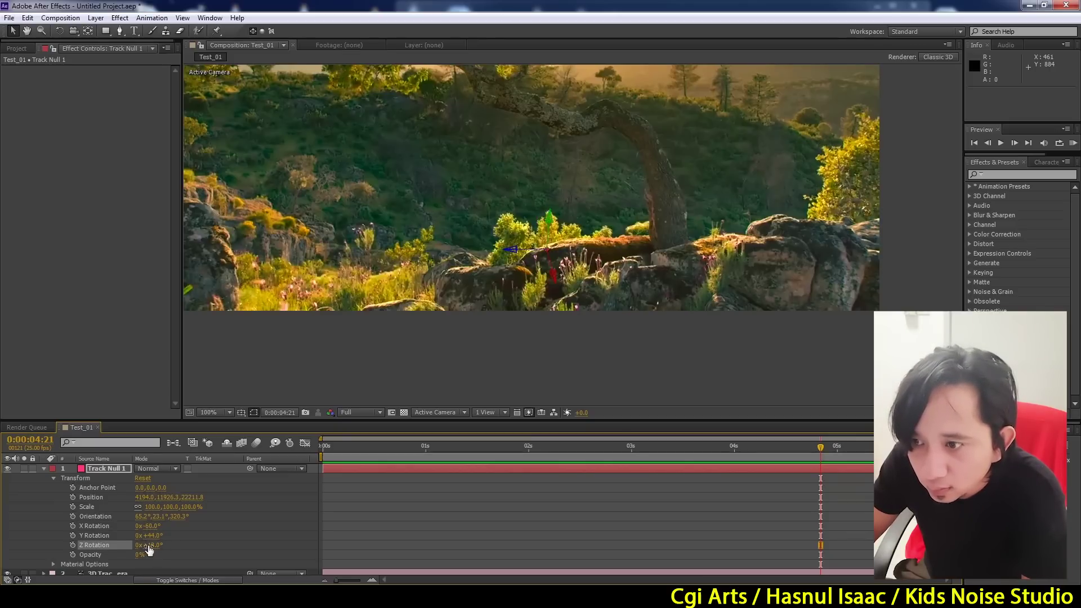
mouse_move(150, 544)
mouse_down()
mouse_move(137, 551)
mouse_move(157, 552)
mouse_up()
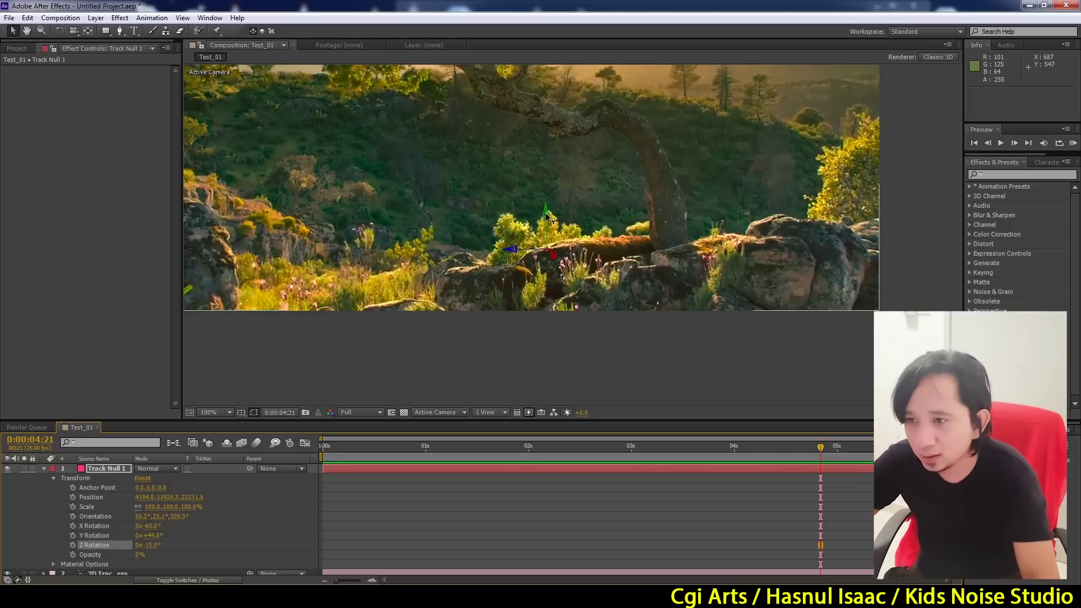
Return the playhead to 0:00 and play a preview of the tracked shot
drag(391, 443, 299, 450)
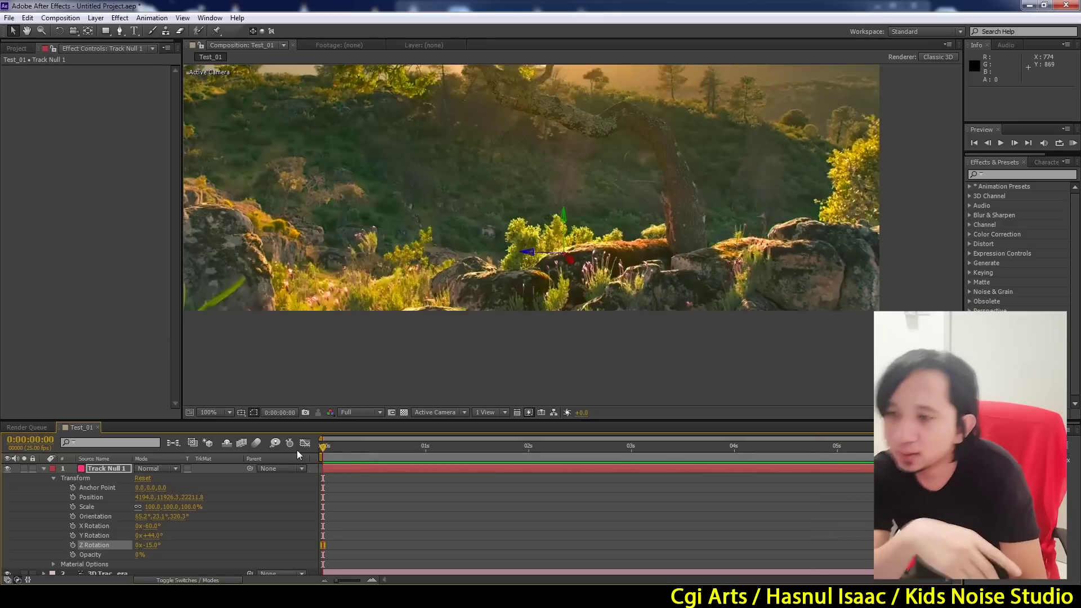
key(space)
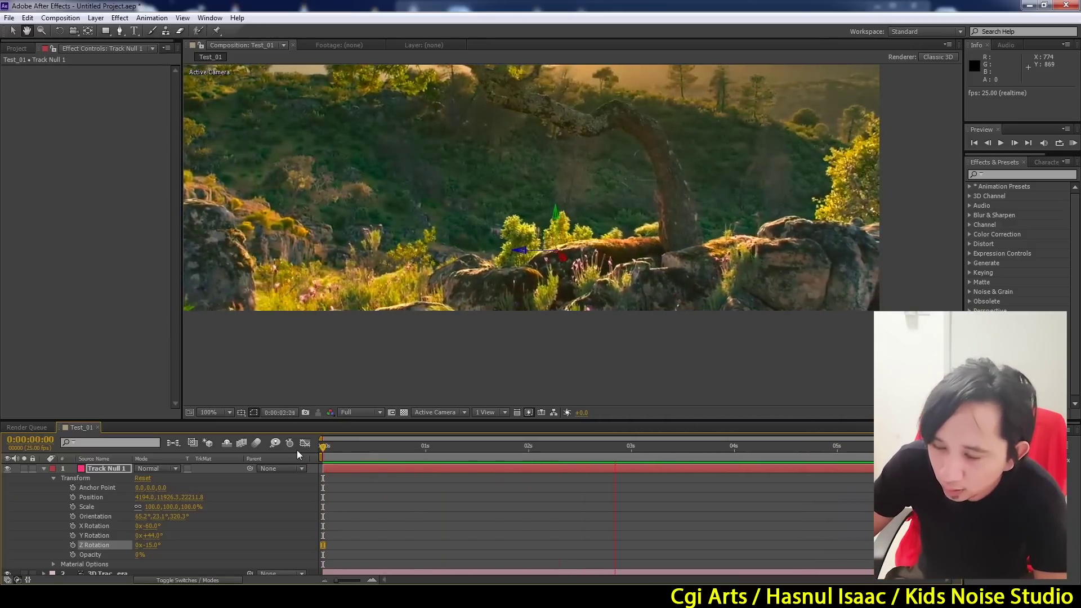
key(space)
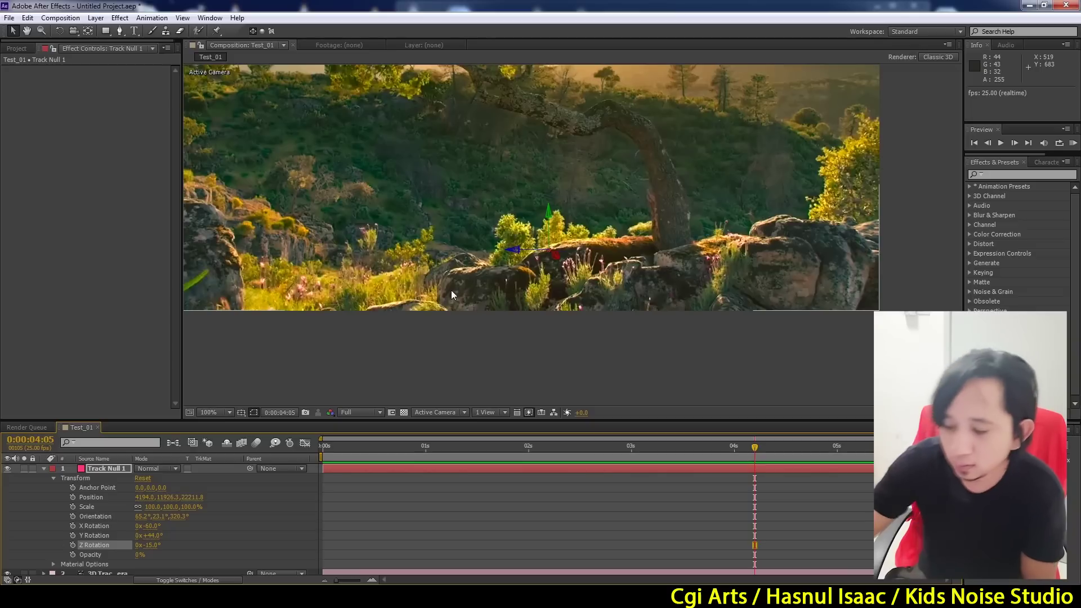
Try Track Null 1 Scale values of 150%, 2000% and 5000%
click(170, 506)
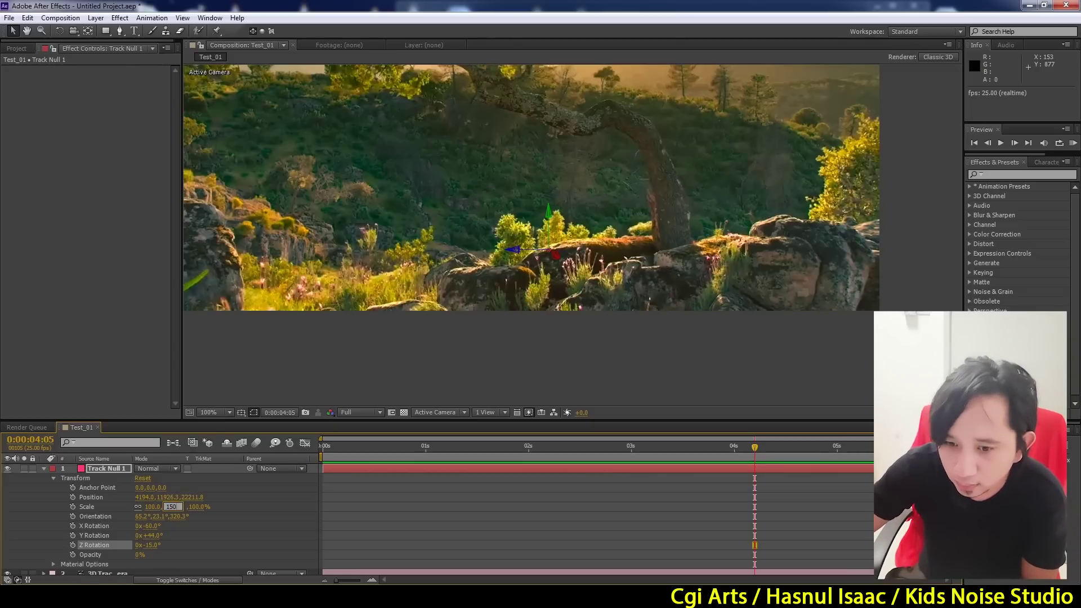
key(Return)
click(171, 507)
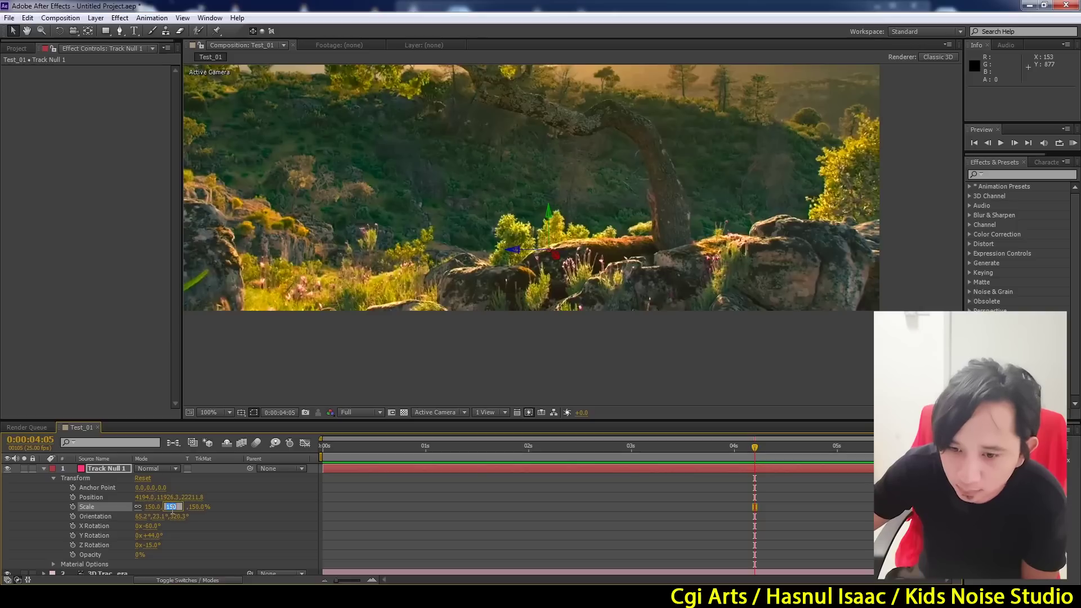
key(Return)
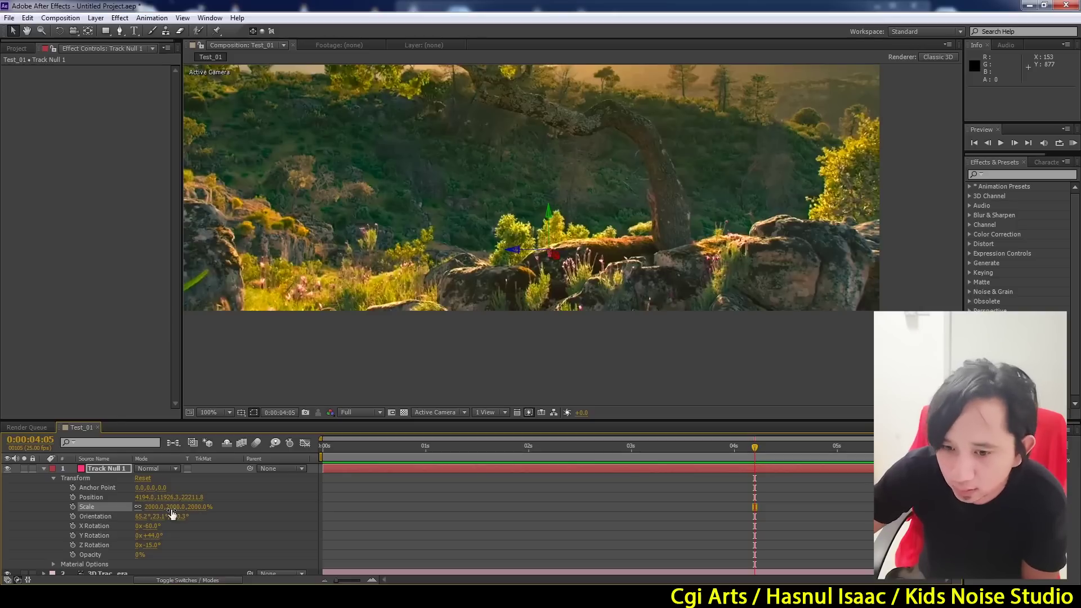
click(203, 508)
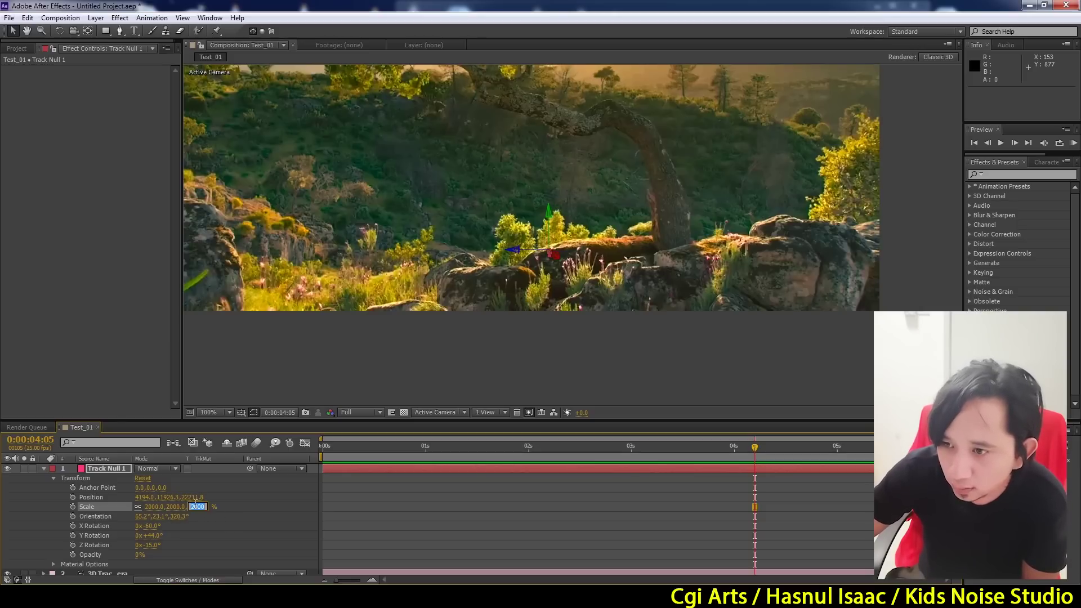
key(Return)
Settle Track Null 1's Scale at 3000% after trying 300%
click(194, 507)
text(300)
key(Return)
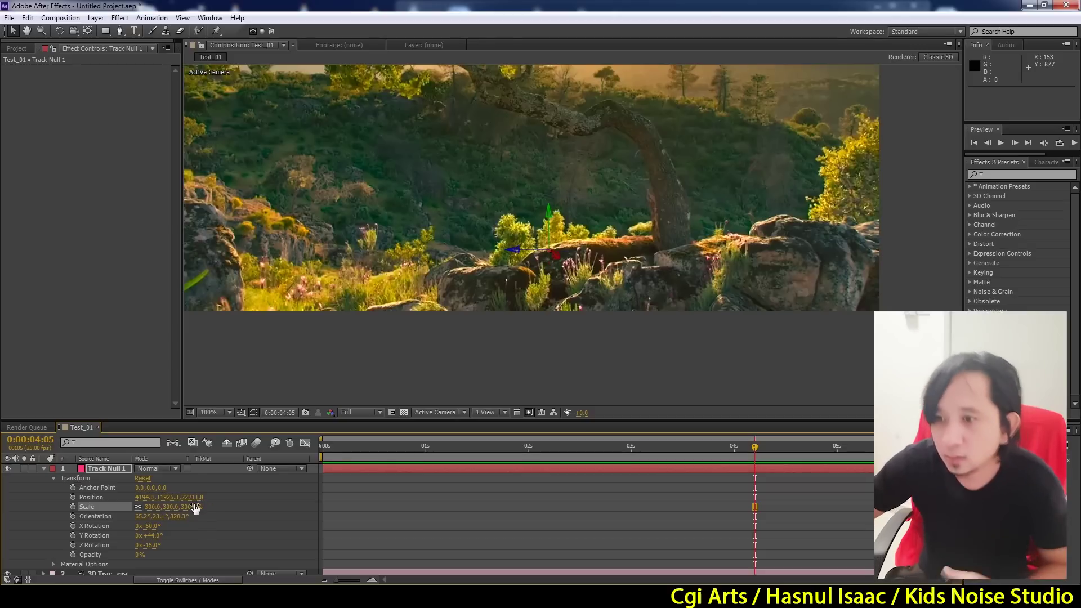
click(195, 506)
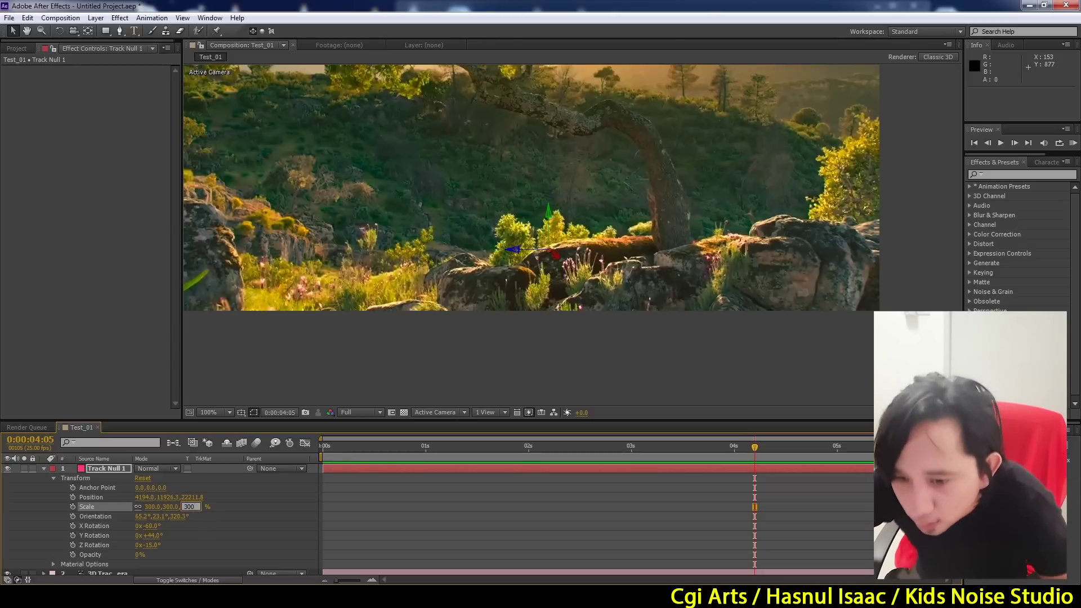
text(3000)
key(Return)
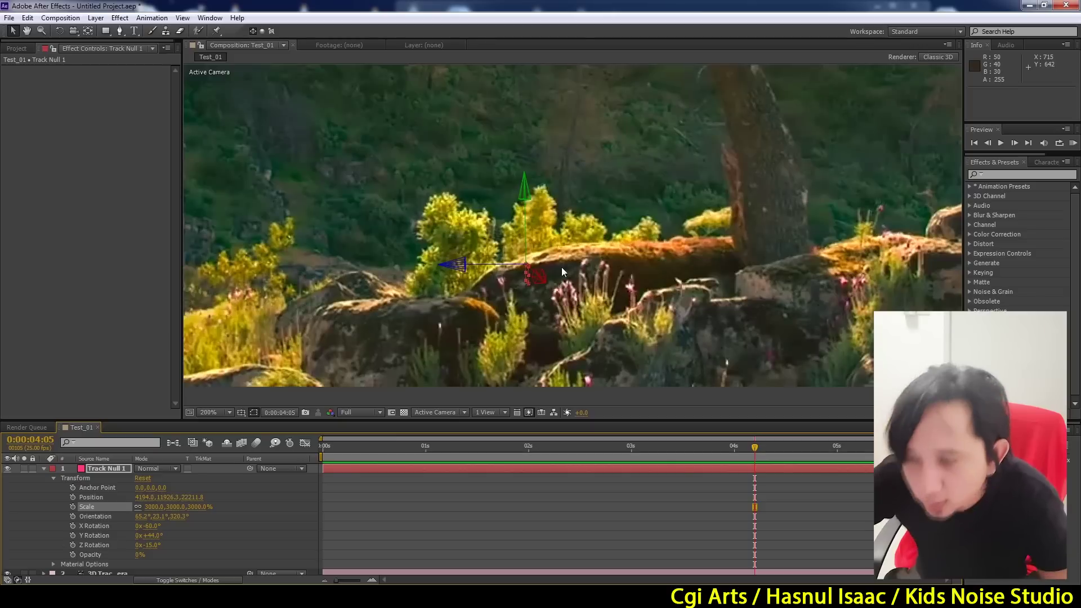
scroll(561, 266, up, 1)
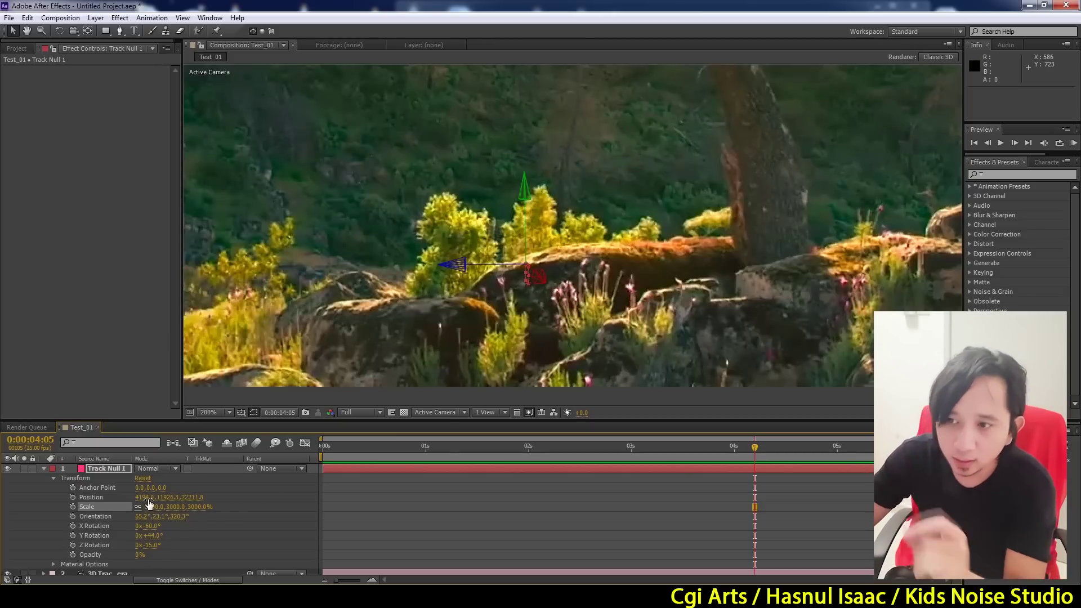
scroll(539, 279, down, 1)
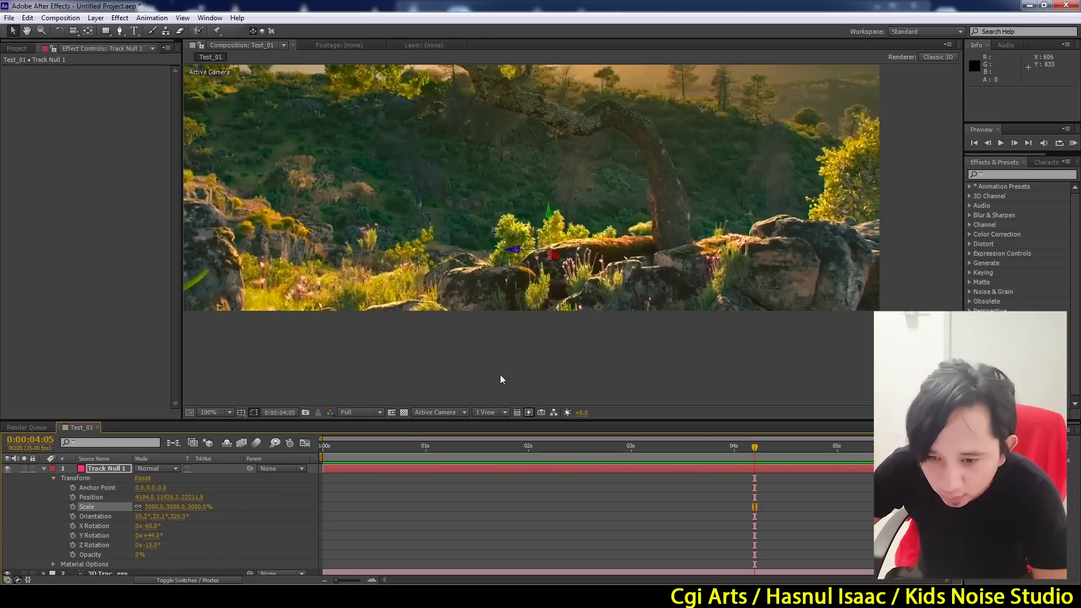
scroll(280, 527, down, 1)
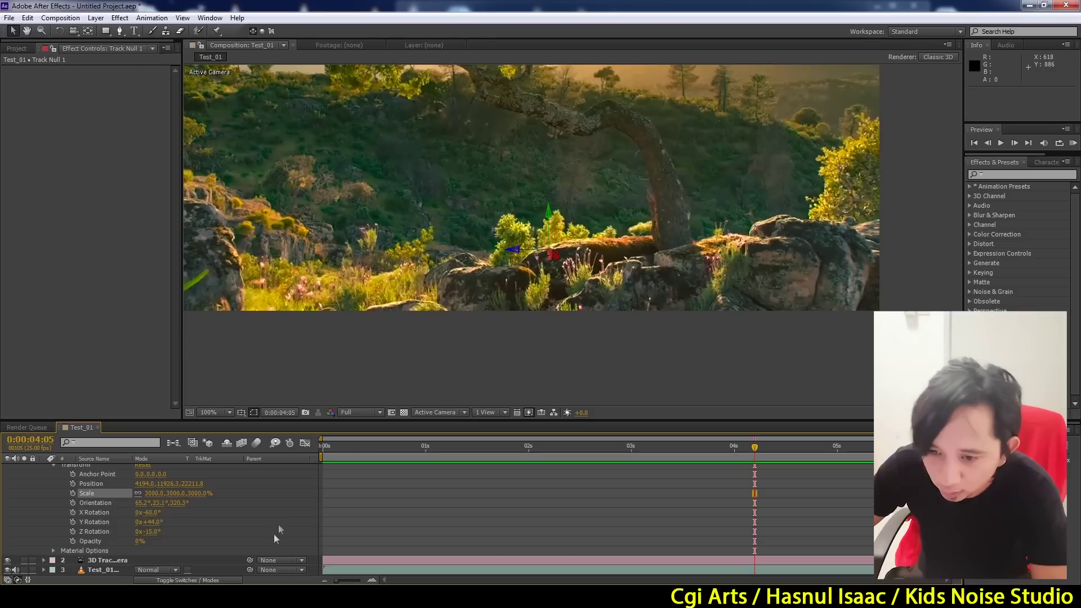
Parent the 3D Tracker Camera to Track Null 1 and set the null's Position to 0, 0, 0
drag(250, 559, 250, 470)
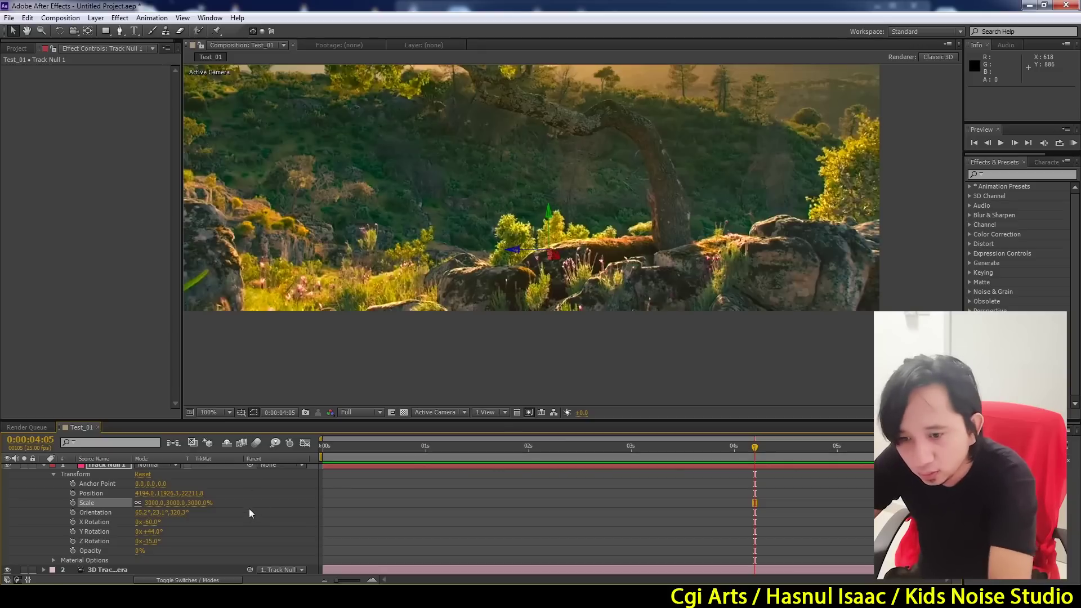
click(145, 494)
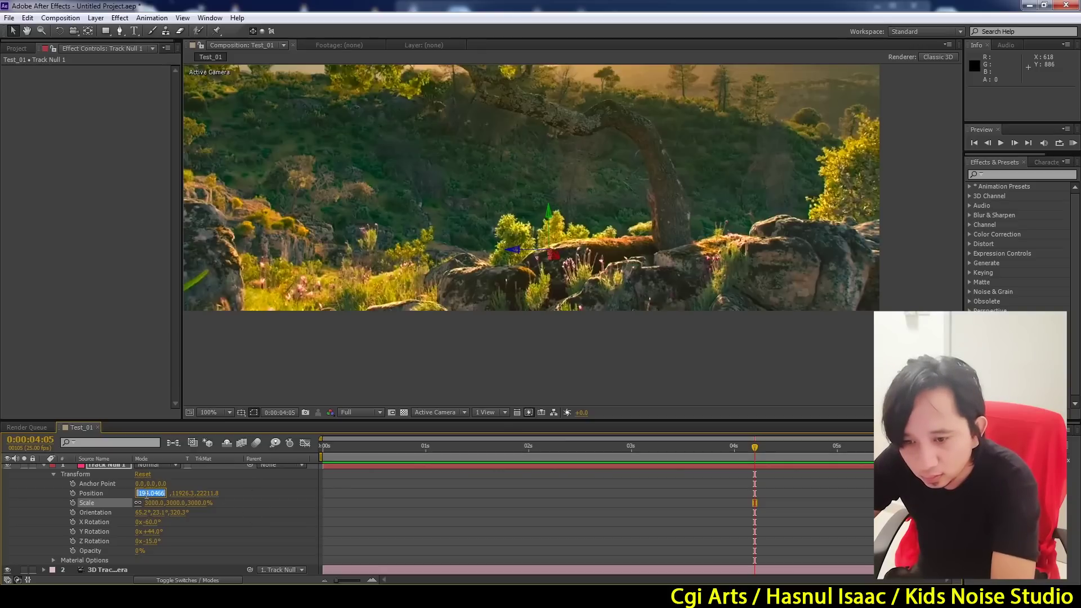
text(0)
key(Return)
click(169, 493)
text(0)
key(Return)
click(171, 493)
text(0.0,0.0)
key(Return)
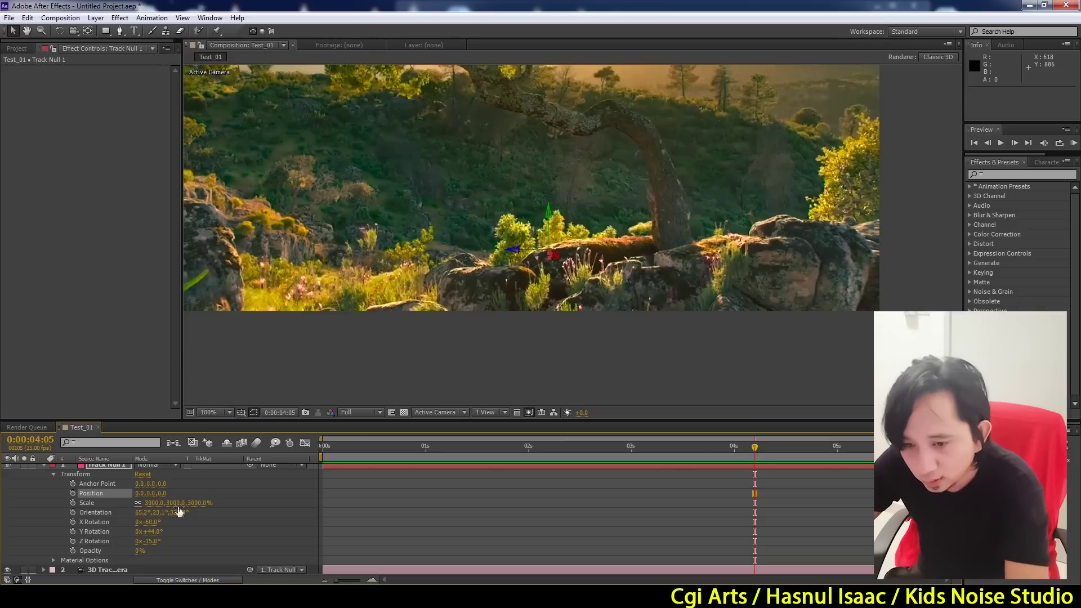
Reset the null's Scale to 100% and its Orientation to 0°, 0°, 0°
click(150, 504)
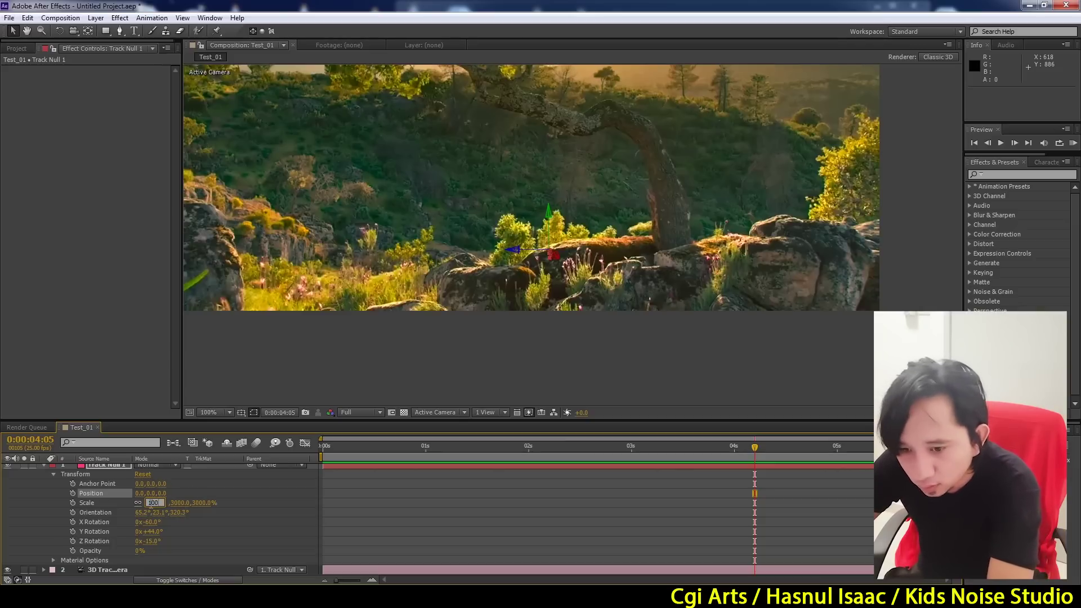
text(100)
key(Return)
click(147, 512)
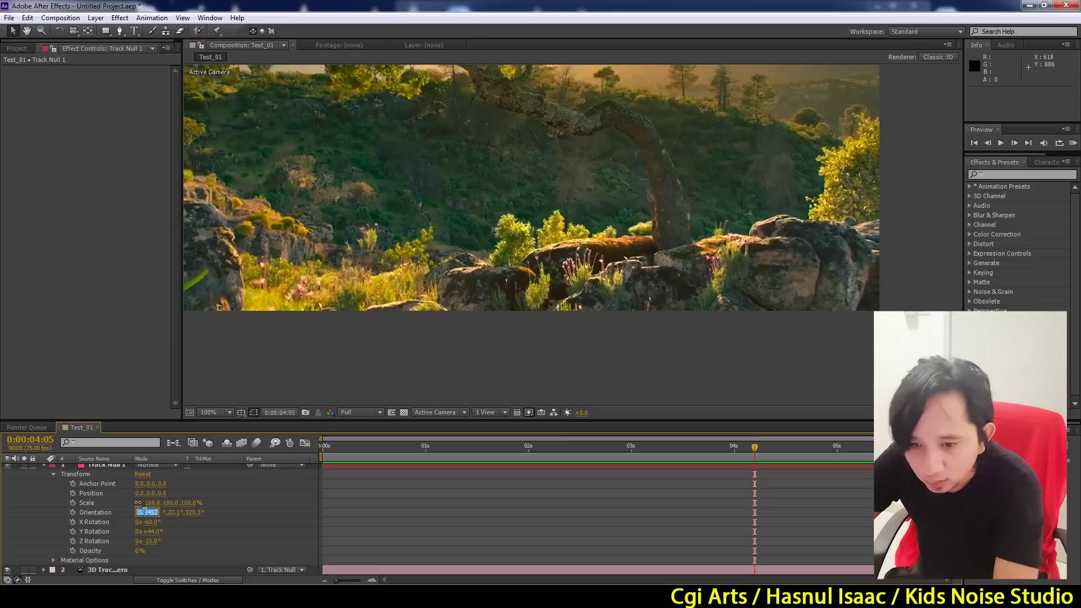
key(Return)
click(154, 512)
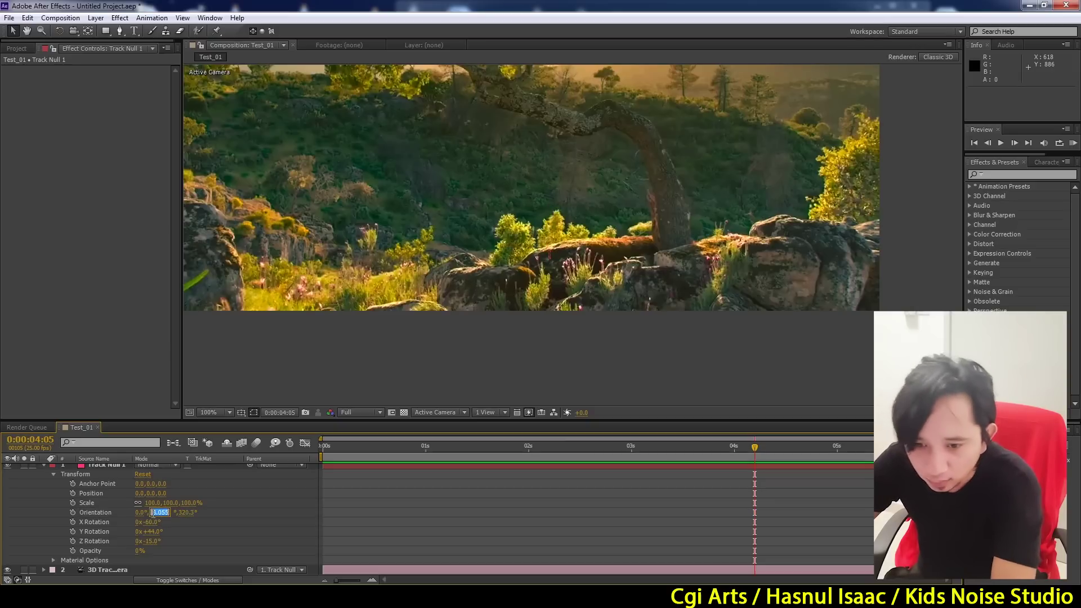
text(0)
key(Return)
click(178, 512)
text(0)
key(Return)
Zero the null's X, Y and Z Rotation and set the camera's Parent to None
click(151, 522)
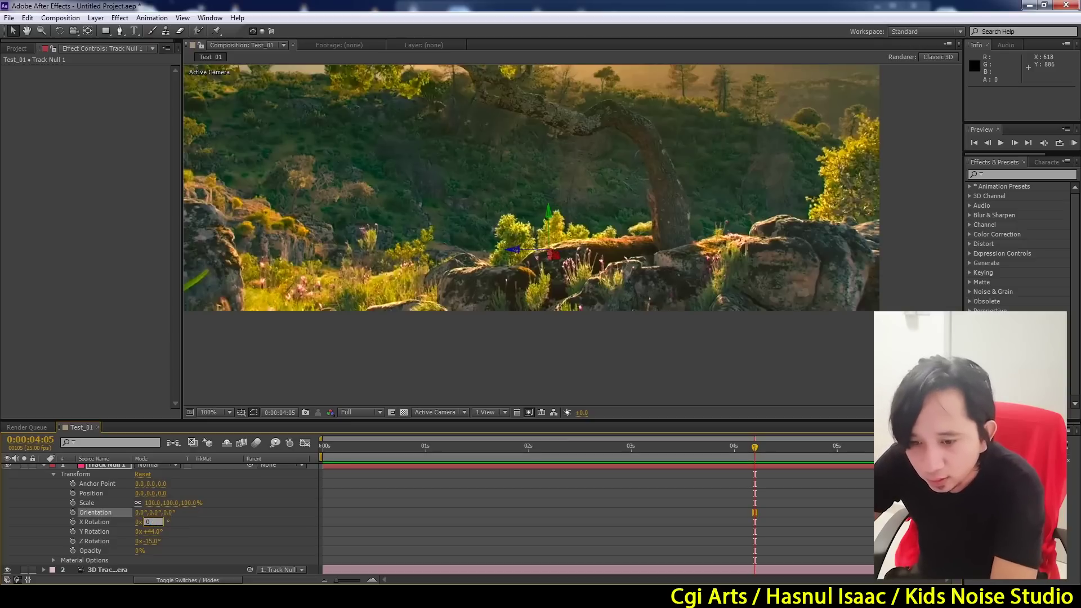
key(Return)
click(150, 531)
text(0)
key(Return)
click(151, 541)
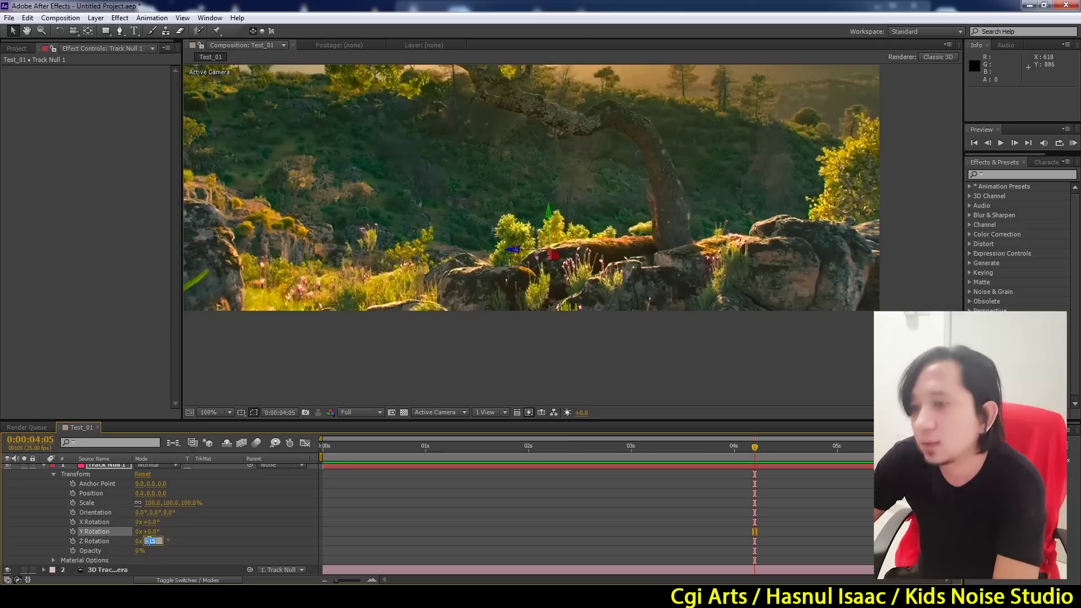
text(0)
key(Return)
click(269, 569)
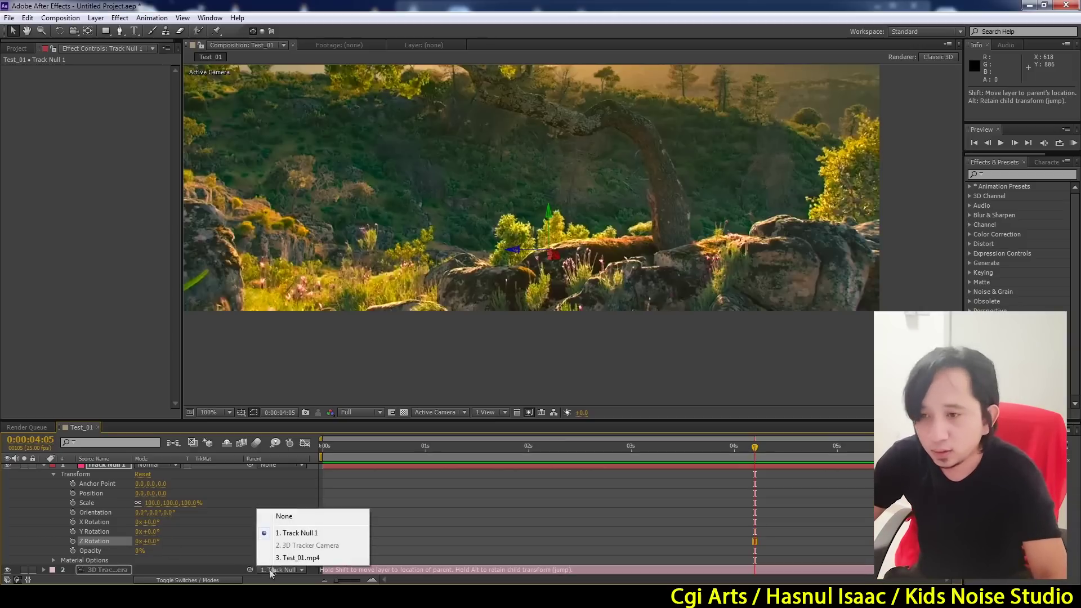
click(290, 516)
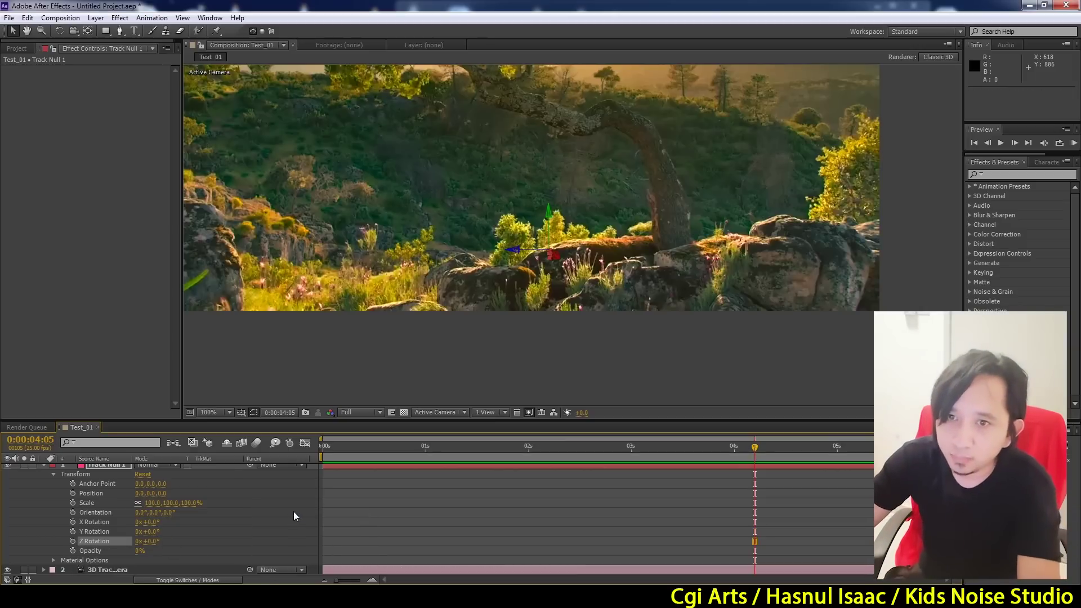
Save the project as Camera Trackng.aep in E:\Cgi
key(ctrl+s)
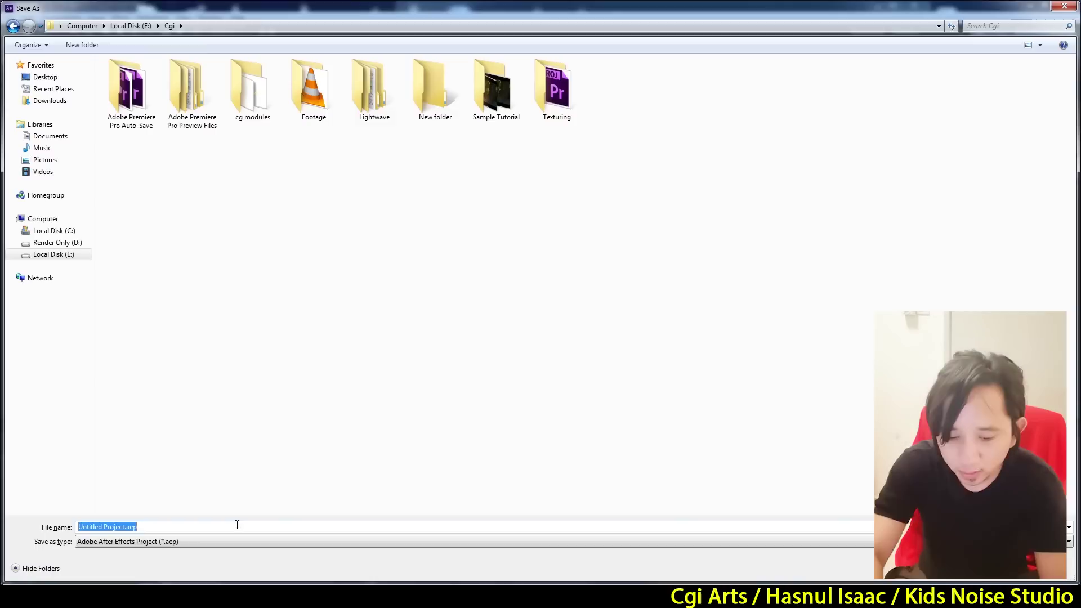
text(Camera)
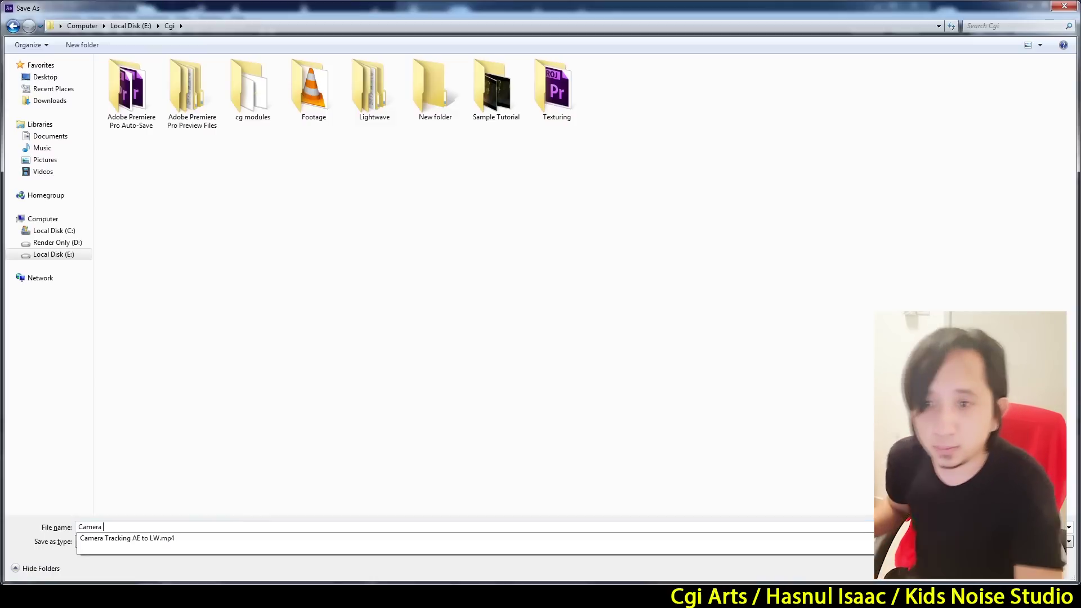
text( Track)
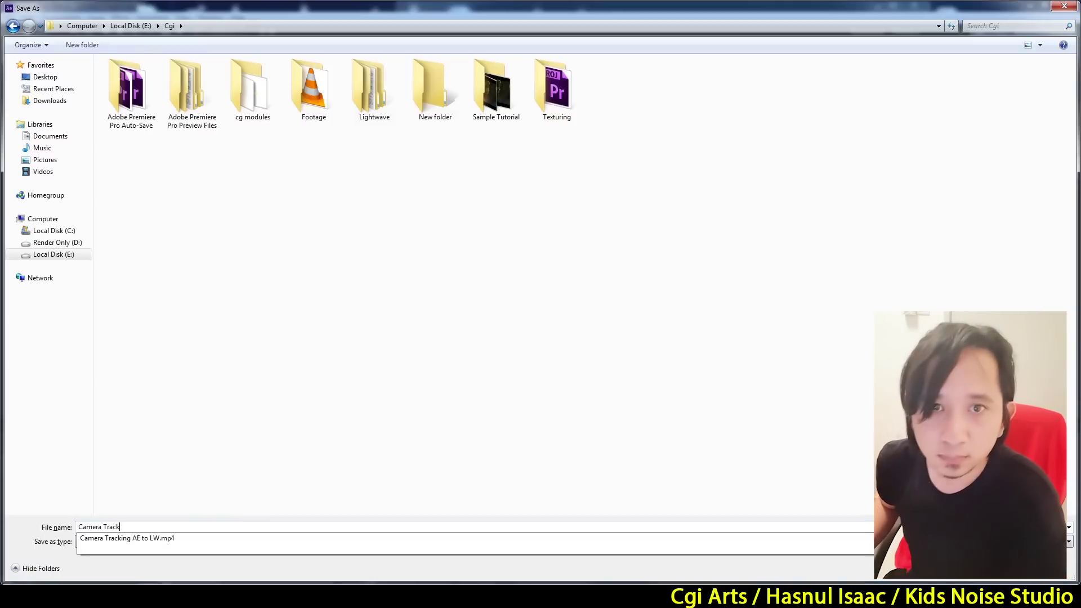
text(ng)
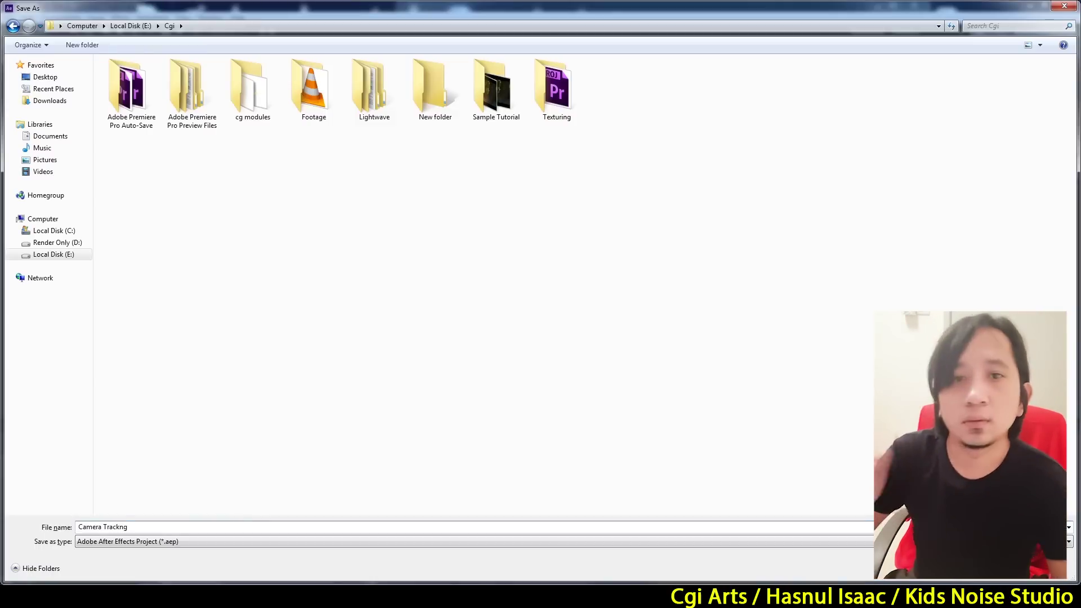
key(Return)
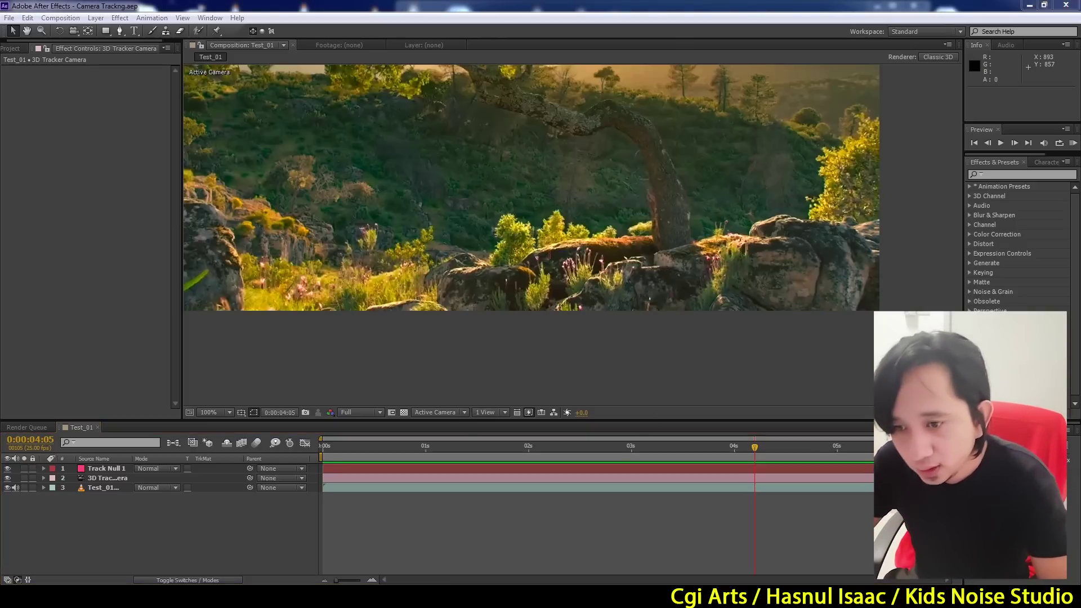
Export the 3D Tracker Camera layer with Send Selected Layer to LightWave 3D, then switch to Layout
key(alt+Tab)
key(alt+Tab)
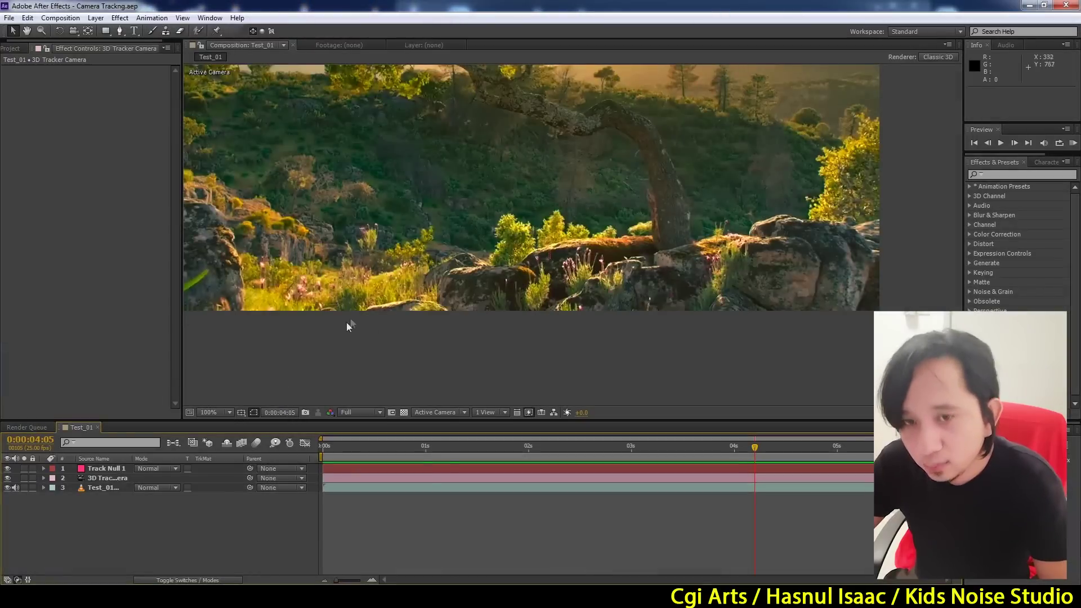
click(425, 479)
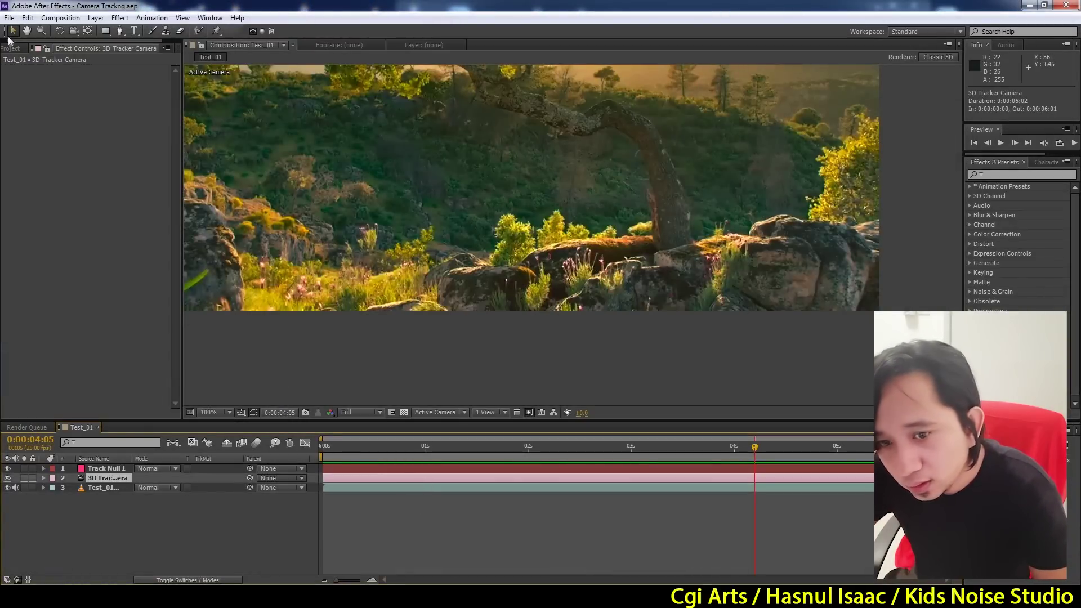
click(9, 18)
mouse_move(73, 189)
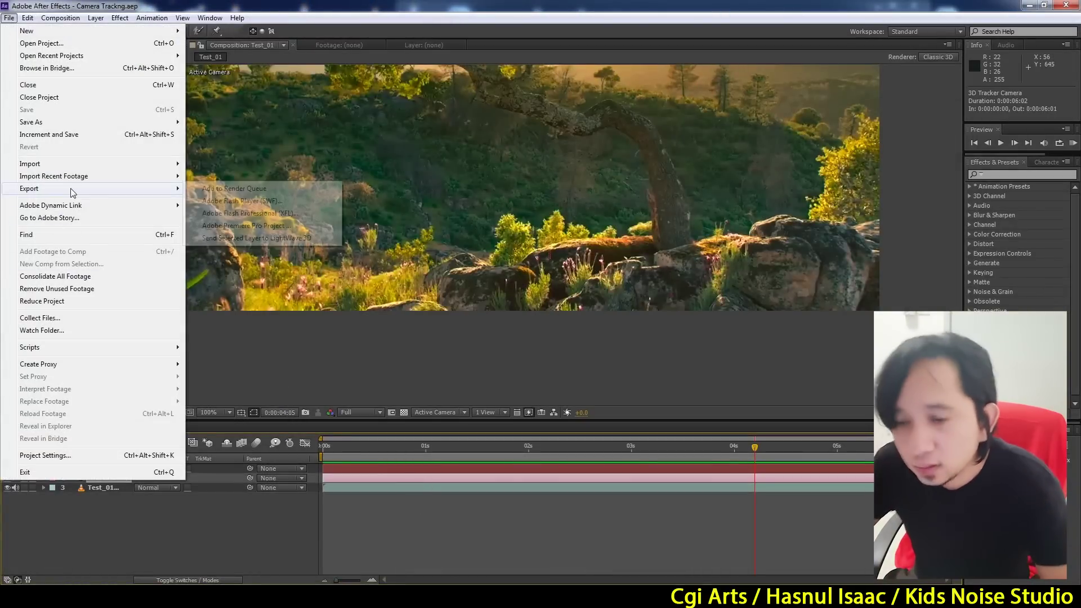
click(292, 242)
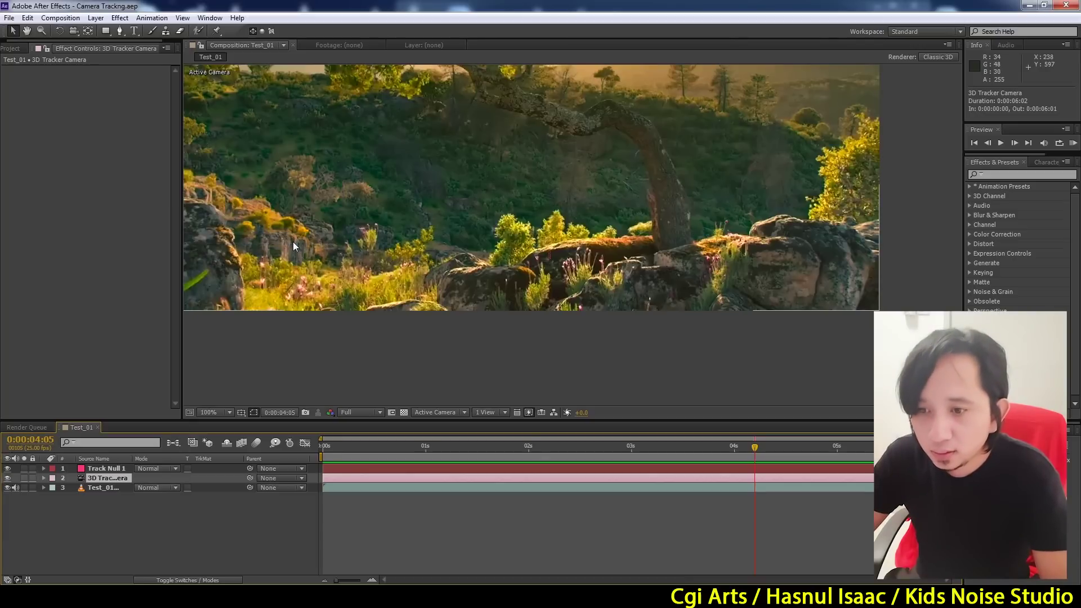
key(alt+Tab)
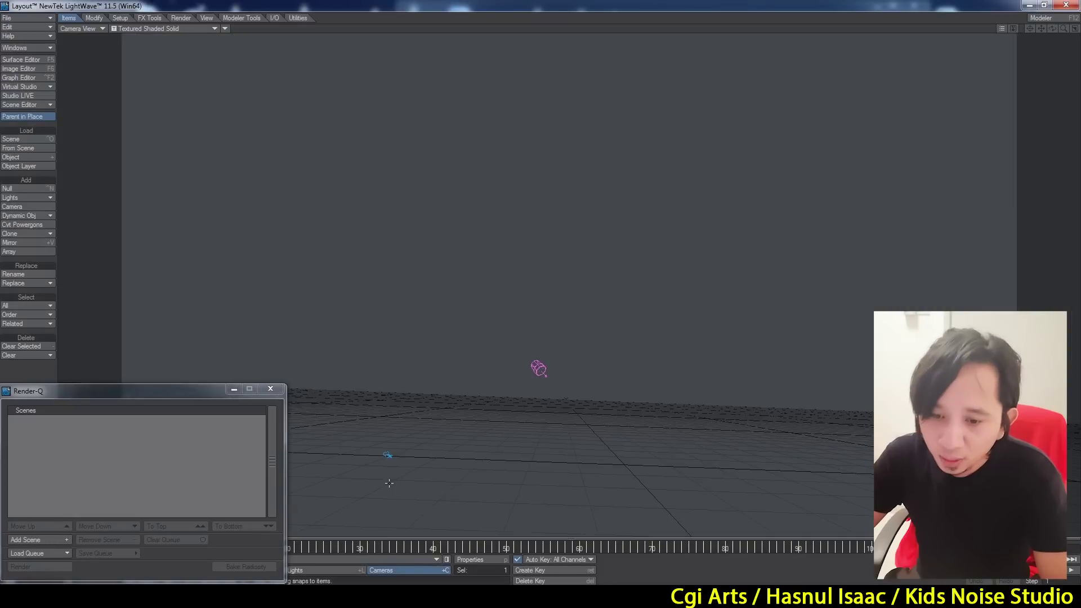
Close the Render-Q window so the imported 3D Tracker Camera is in view, then return to After Effects
click(270, 389)
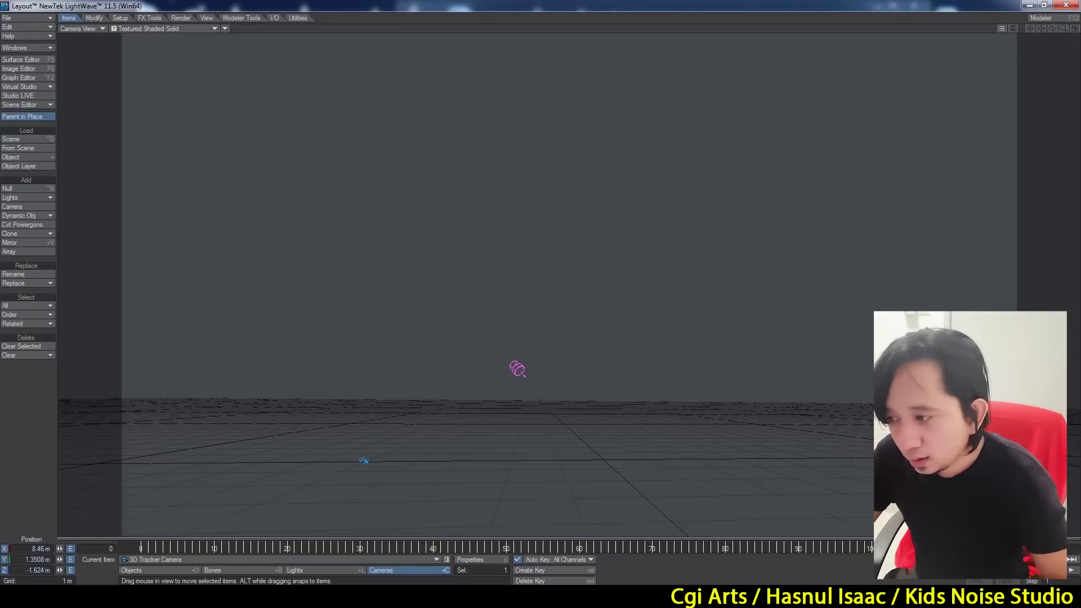
key(alt+Tab)
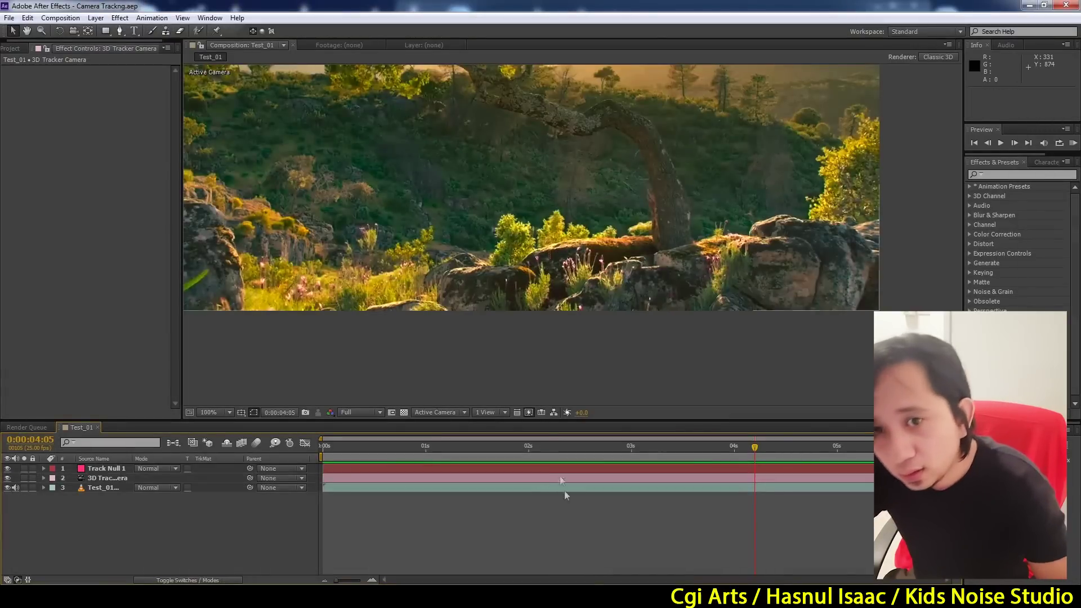
Send the Track Null 1 layer to LightWave 3D and check it in Layout
click(557, 470)
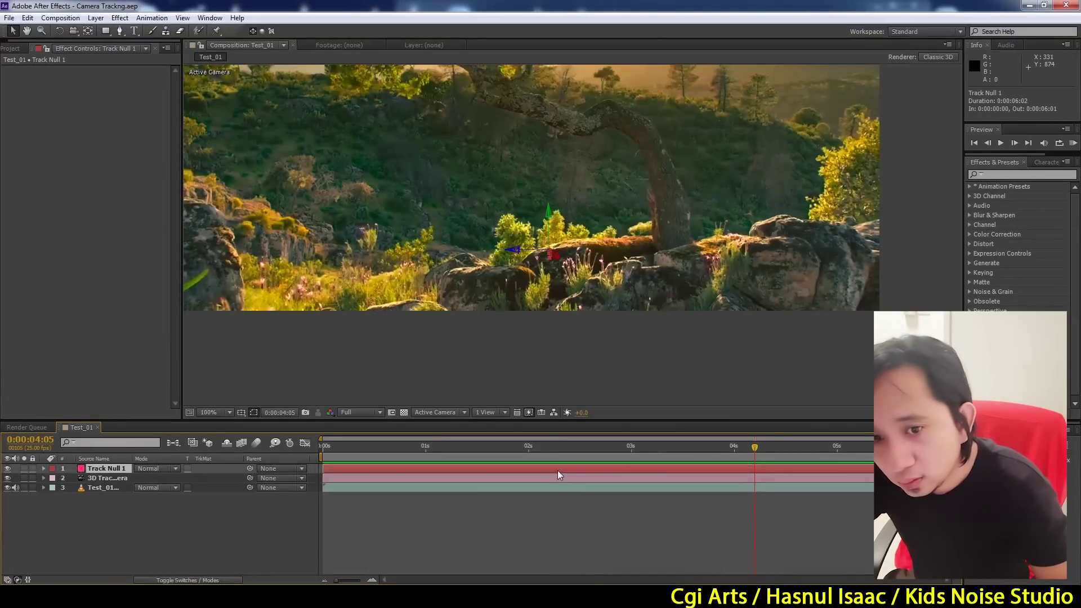
click(10, 18)
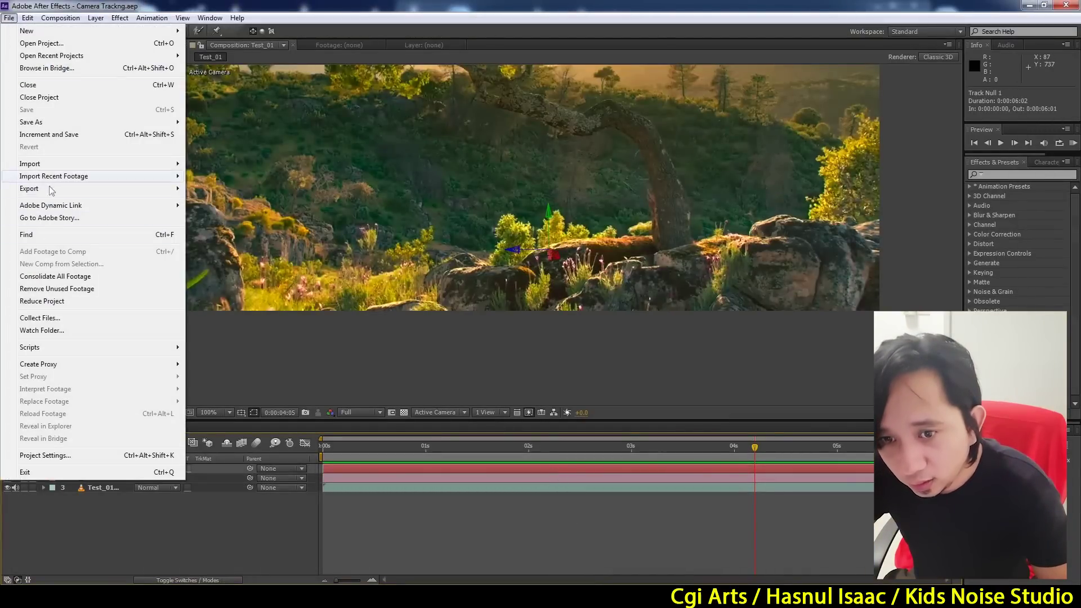
mouse_move(56, 189)
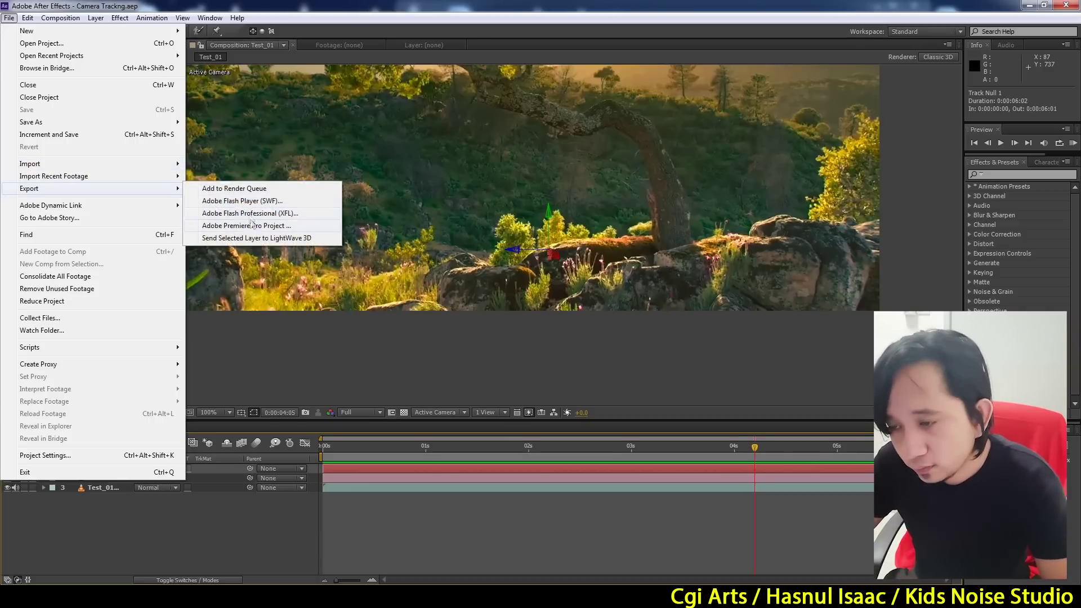
click(254, 237)
key(alt+Tab)
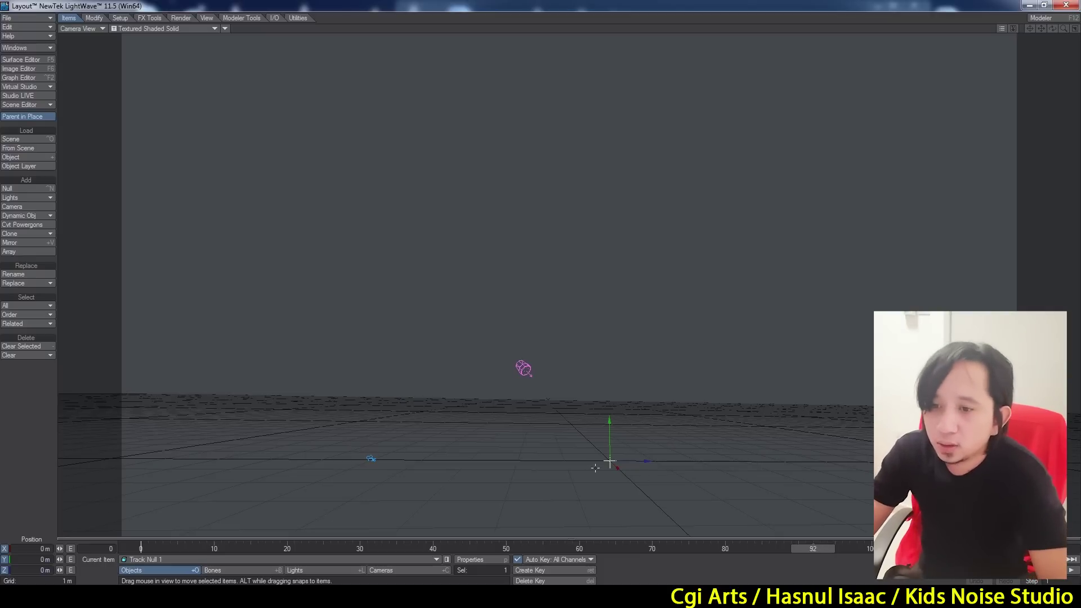
Check the imported Track Null 1 in Layout, then go back to After Effects' File menu
key(alt+Tab)
key(alt+Tab)
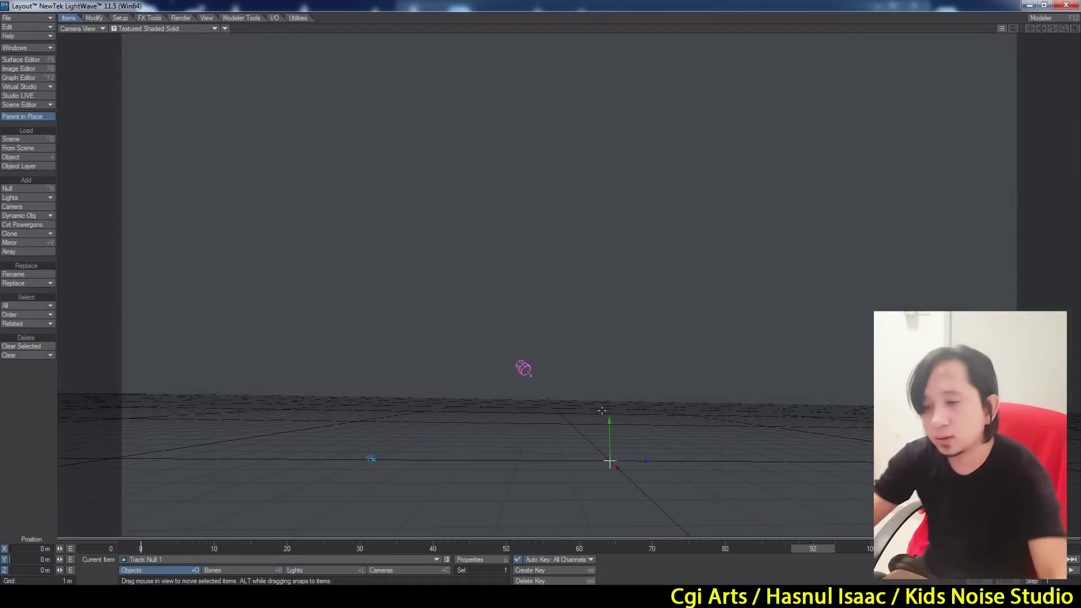
key(alt+Tab)
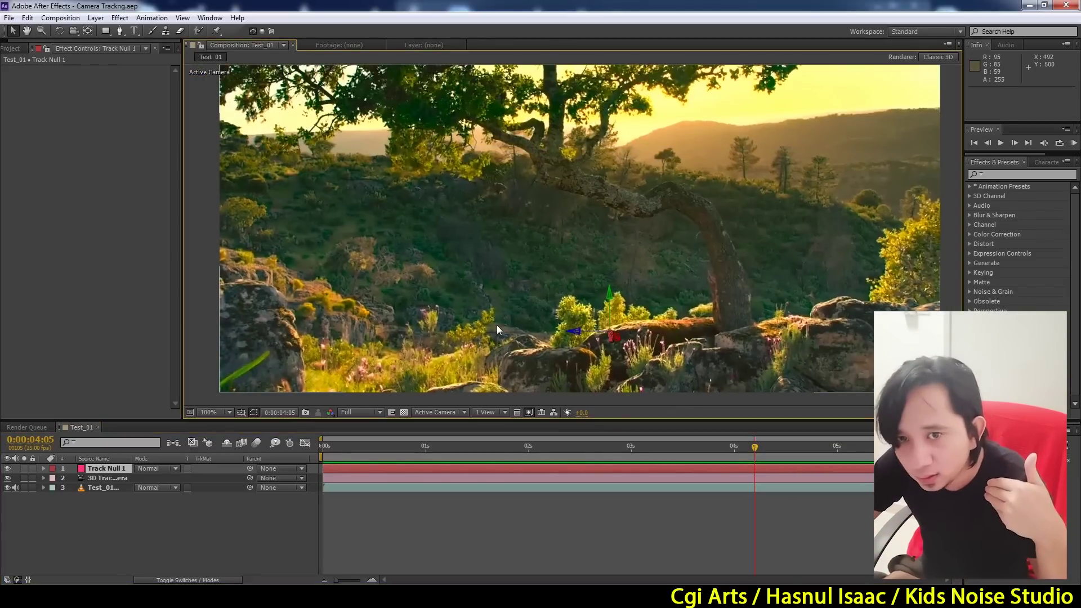
click(5, 19)
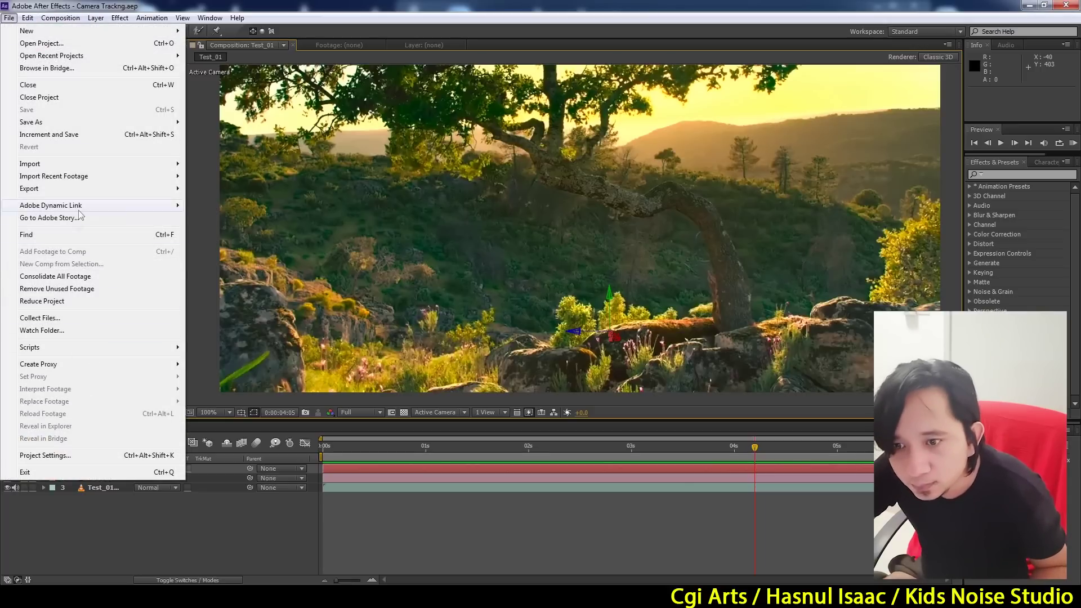
Add the Test_01 composition to the Render Queue and bring the Render Queue panel into view
mouse_move(79, 190)
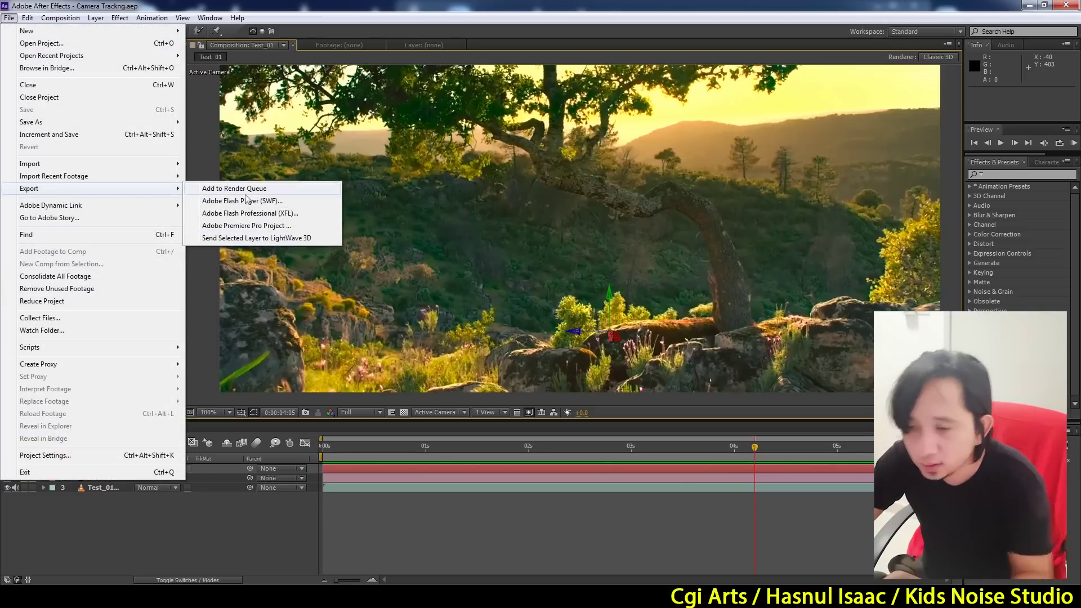
click(243, 188)
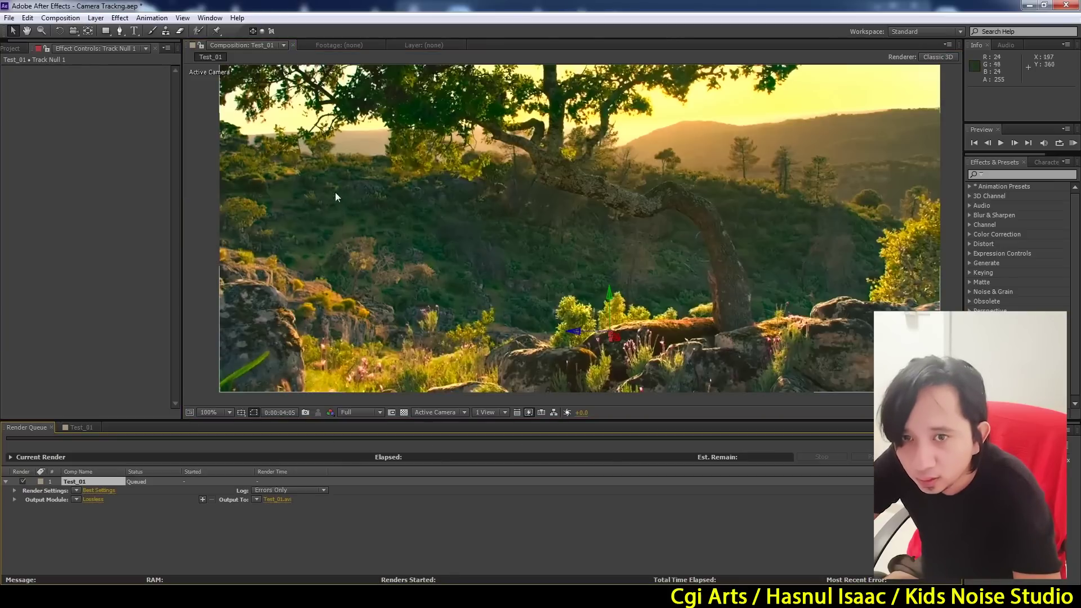
click(61, 19)
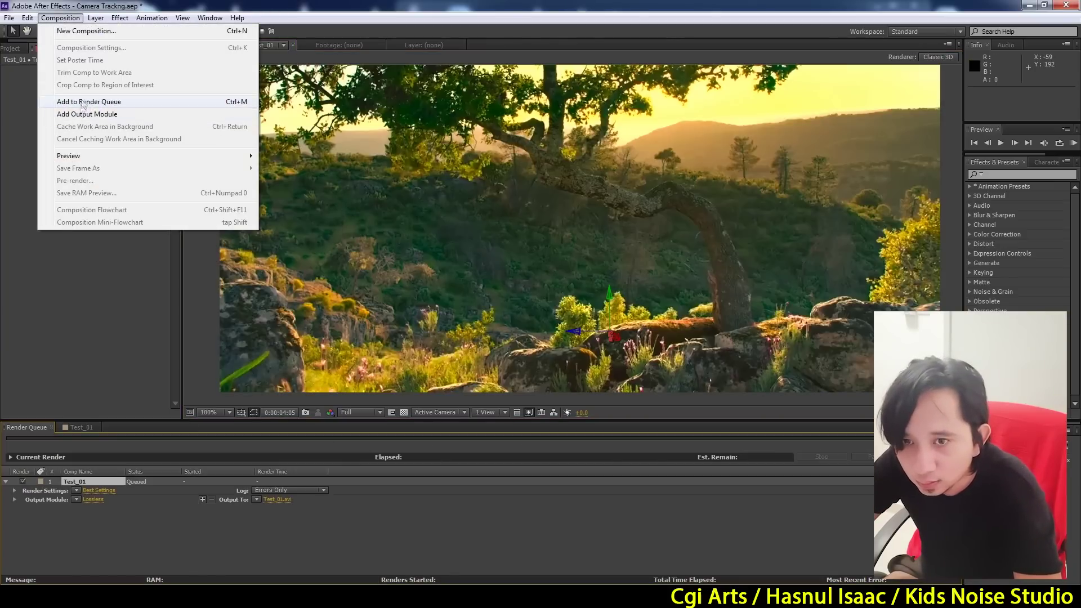
click(81, 427)
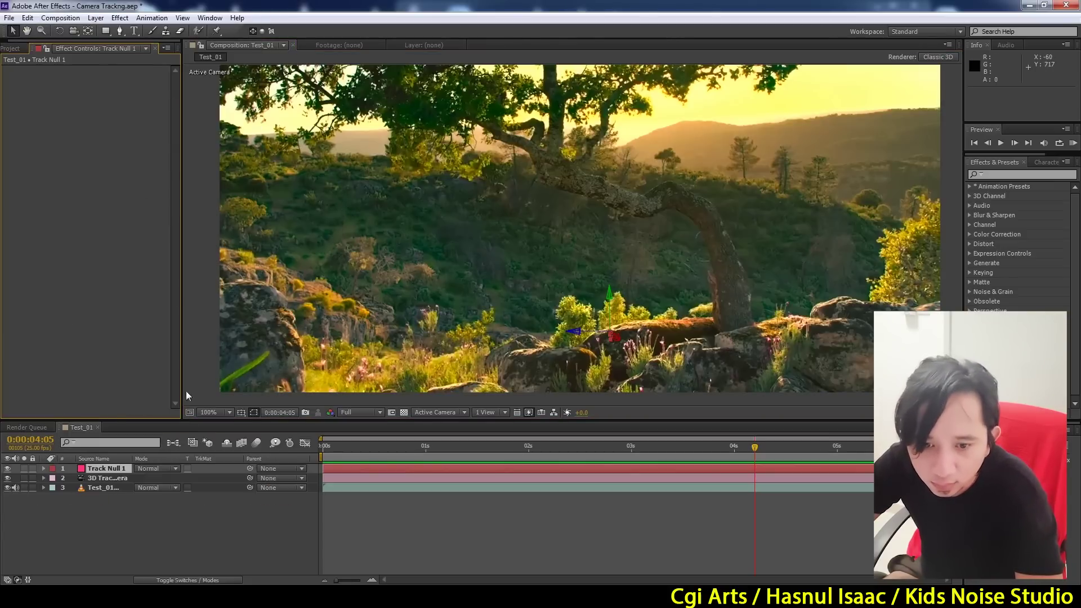
click(17, 428)
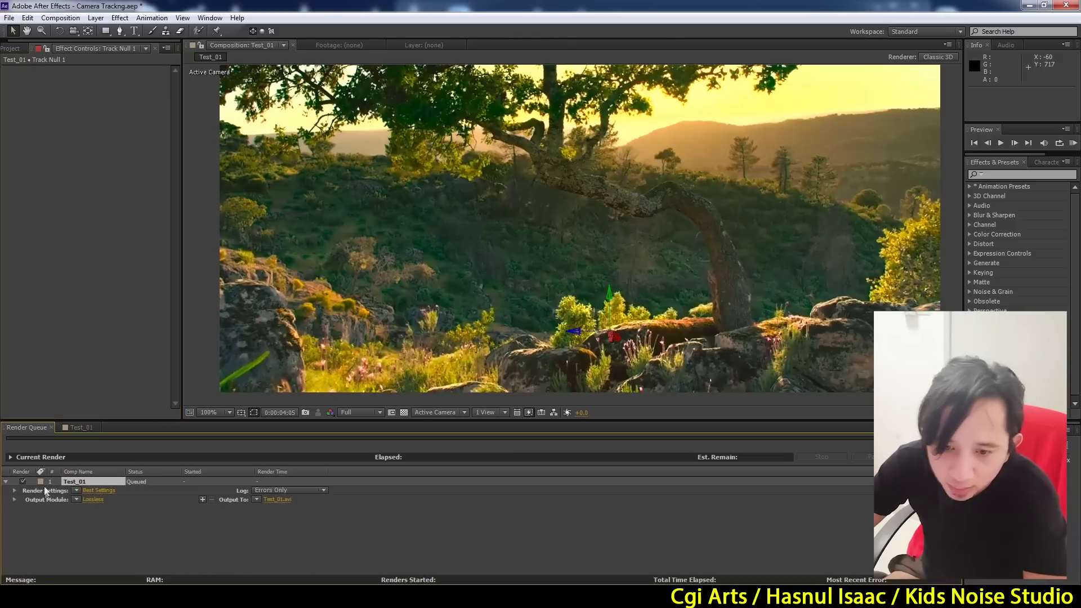
Set Test_01's output module to JPEG Sequence at quality 10
click(93, 500)
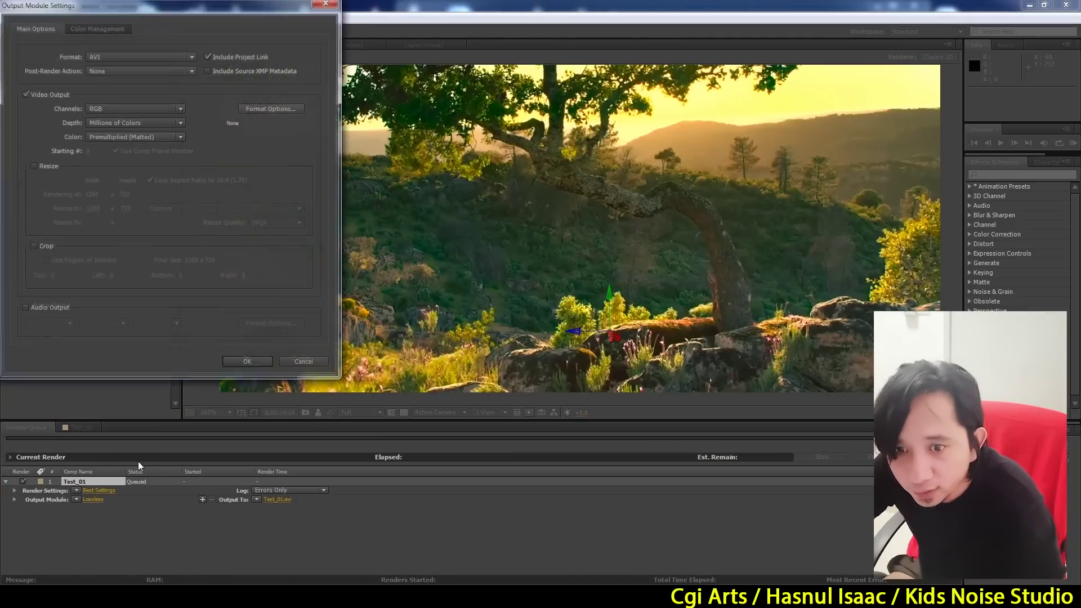
click(134, 59)
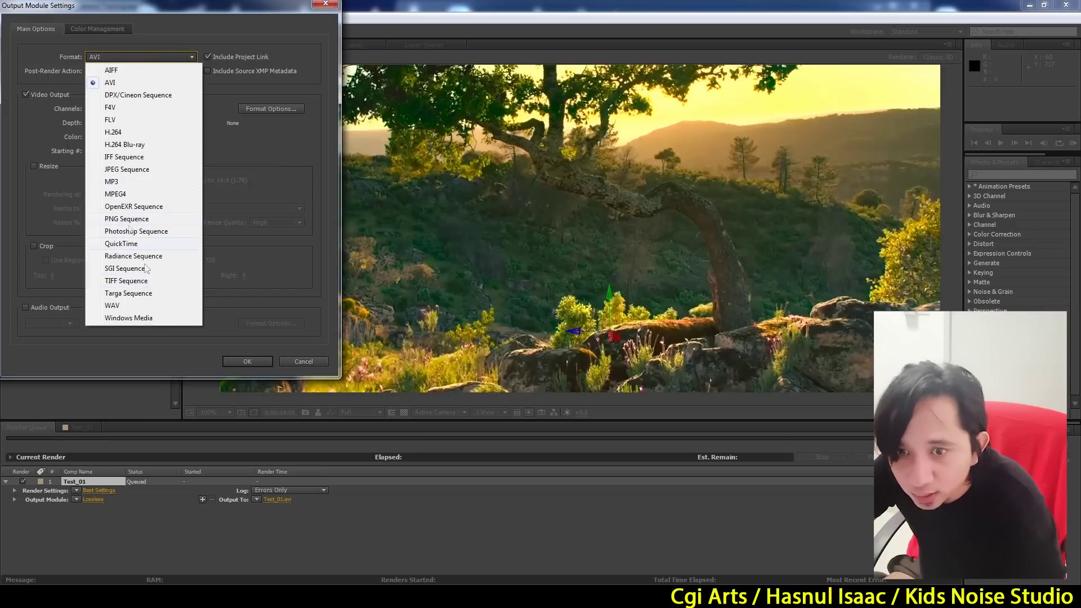
click(125, 169)
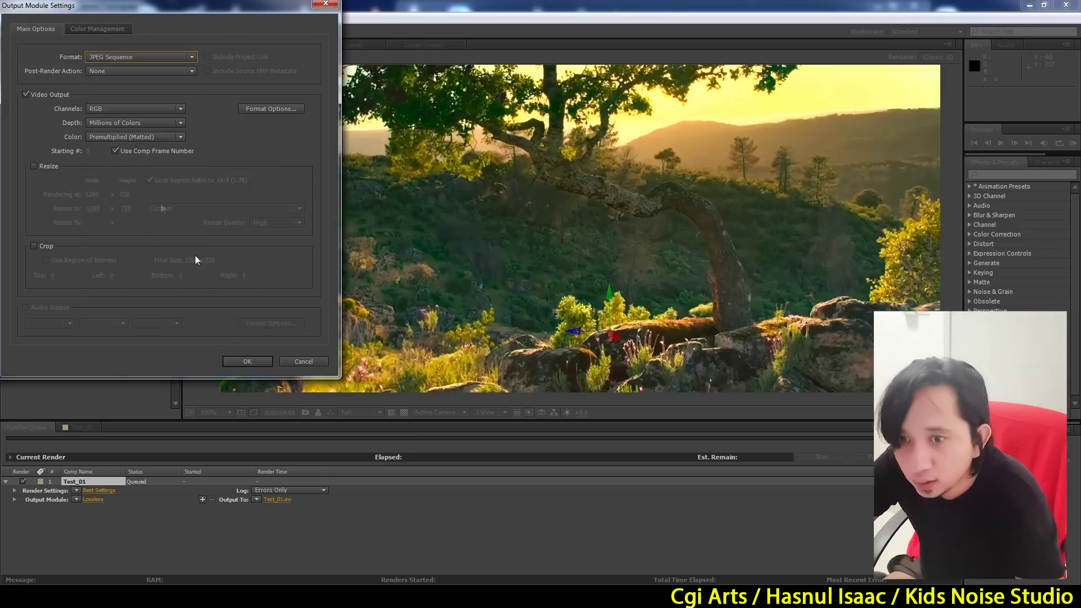
click(270, 109)
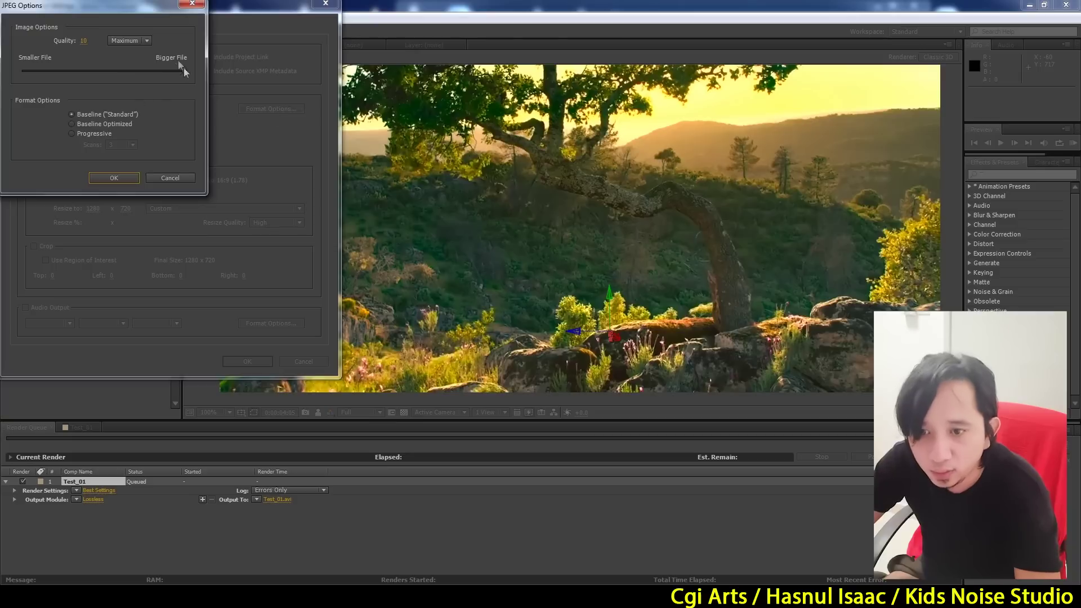
click(107, 177)
click(248, 361)
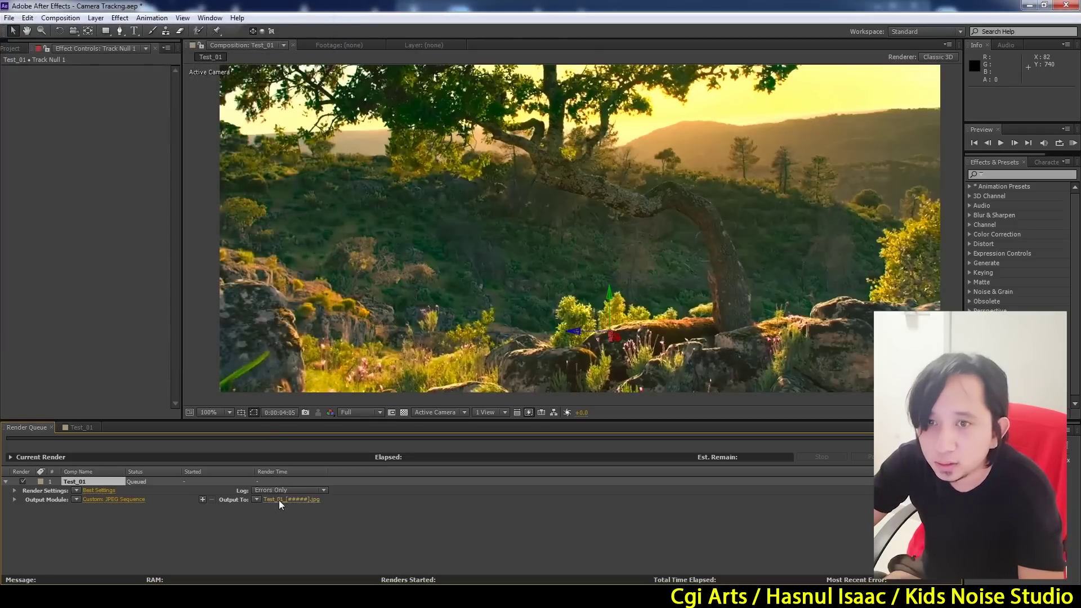
click(279, 500)
Create and open a new Camera Tracking folder inside Cgi
click(170, 26)
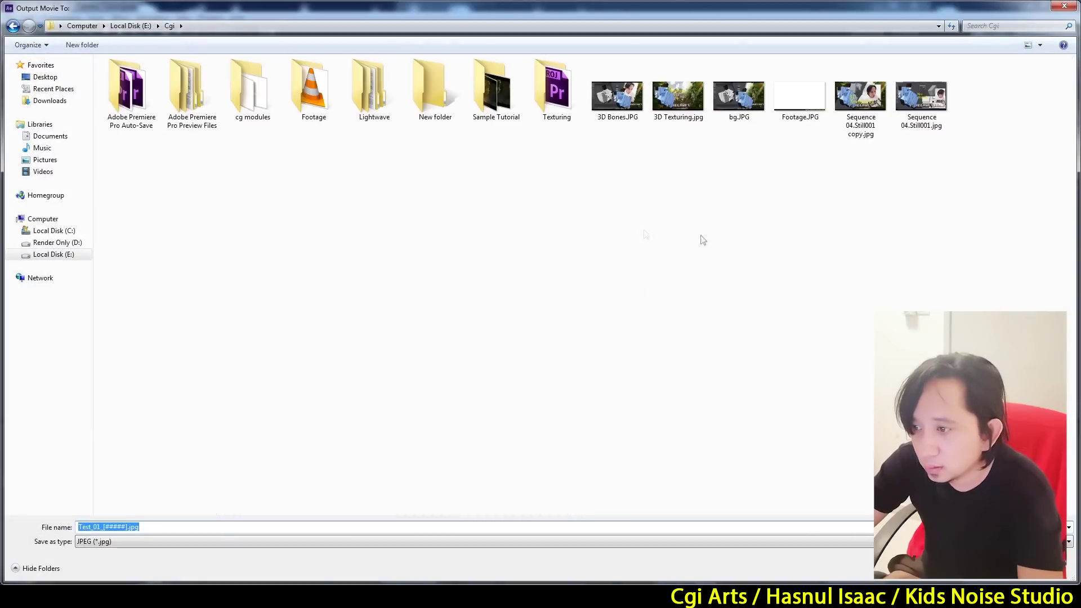
right_click(766, 218)
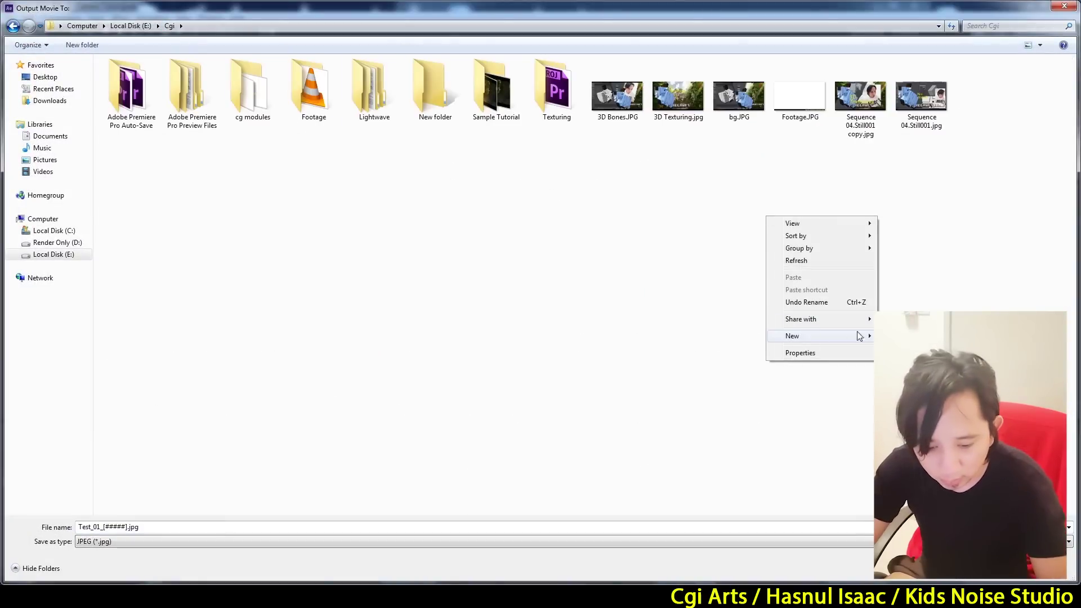
key(Escape)
key(ctrl+shift+n)
text(Cam)
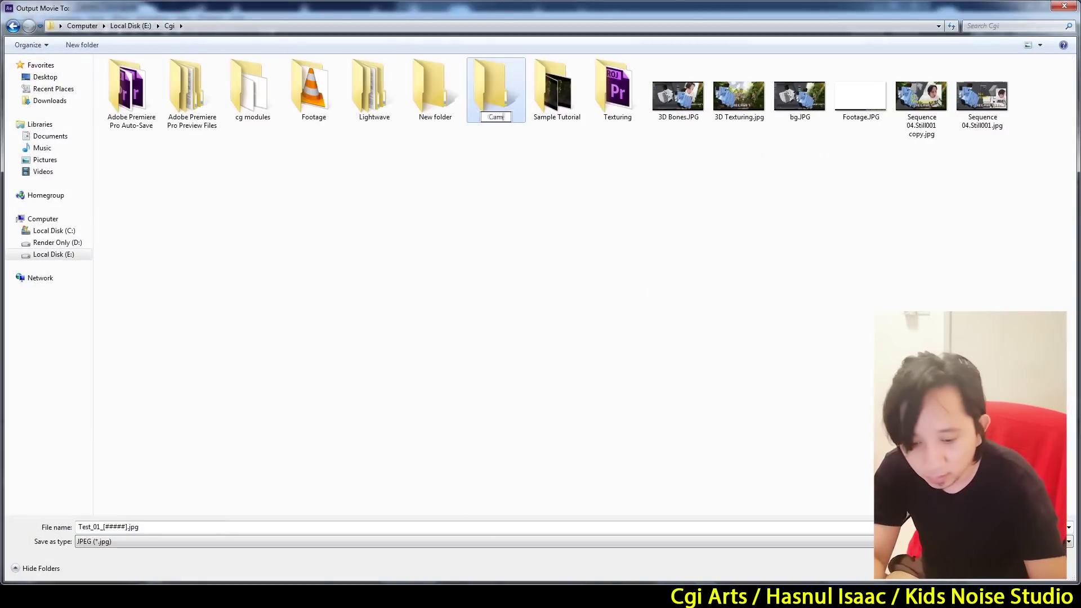
text(era Tracki)
key(Return)
key(Return)
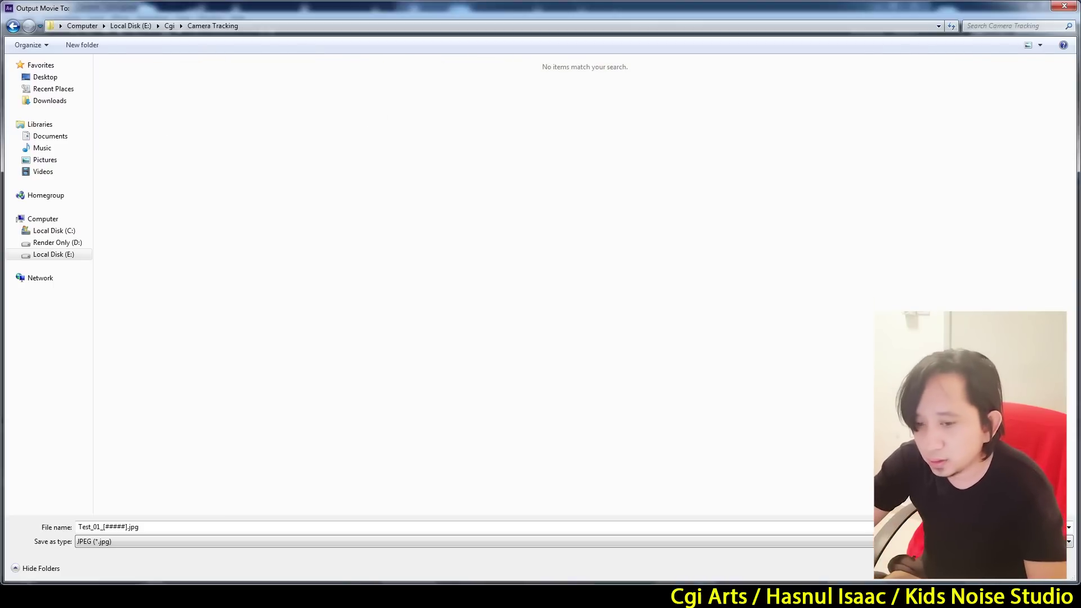
Name the output frames Camera Tracking_[#####].jpg and save
click(507, 531)
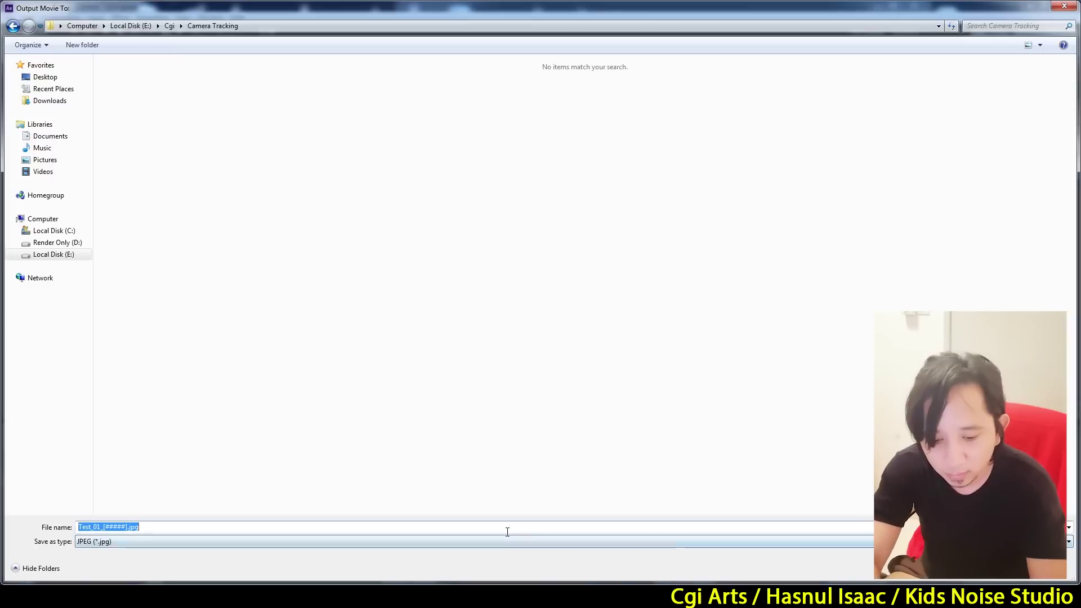
text(Camera Tracking)
key(Return)
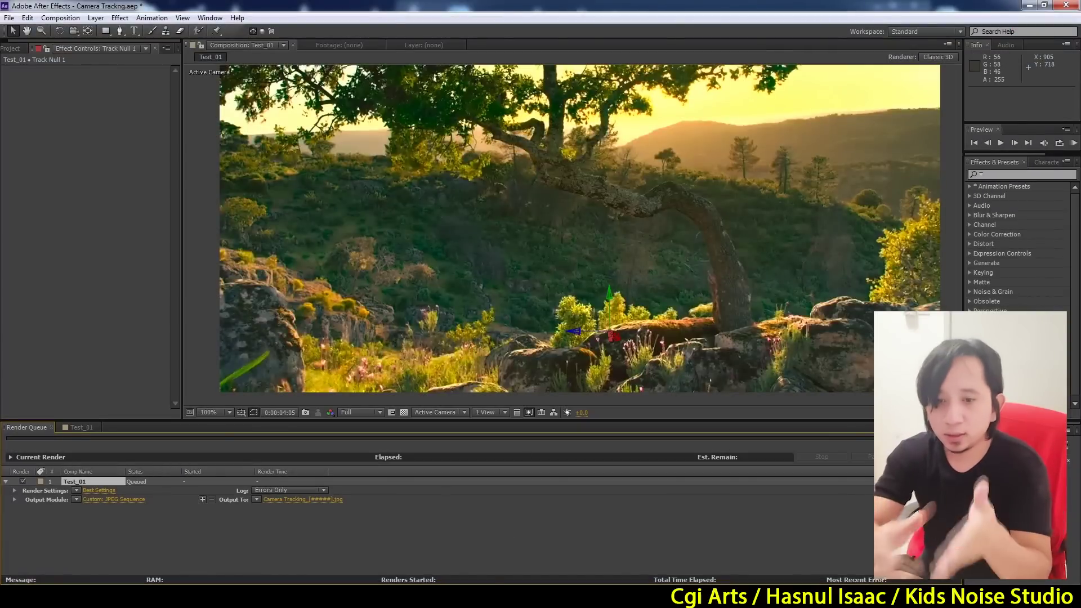
Render Test_01 to the JPEG sequence until it shows Done, then switch to LightWave Layout
click(1052, 457)
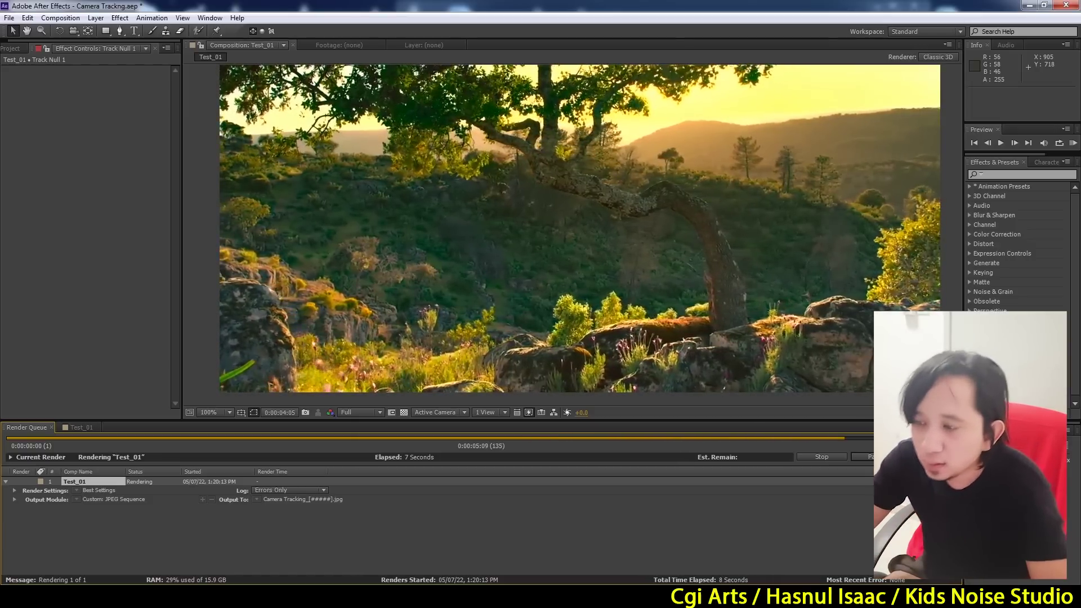
key(alt+Tab)
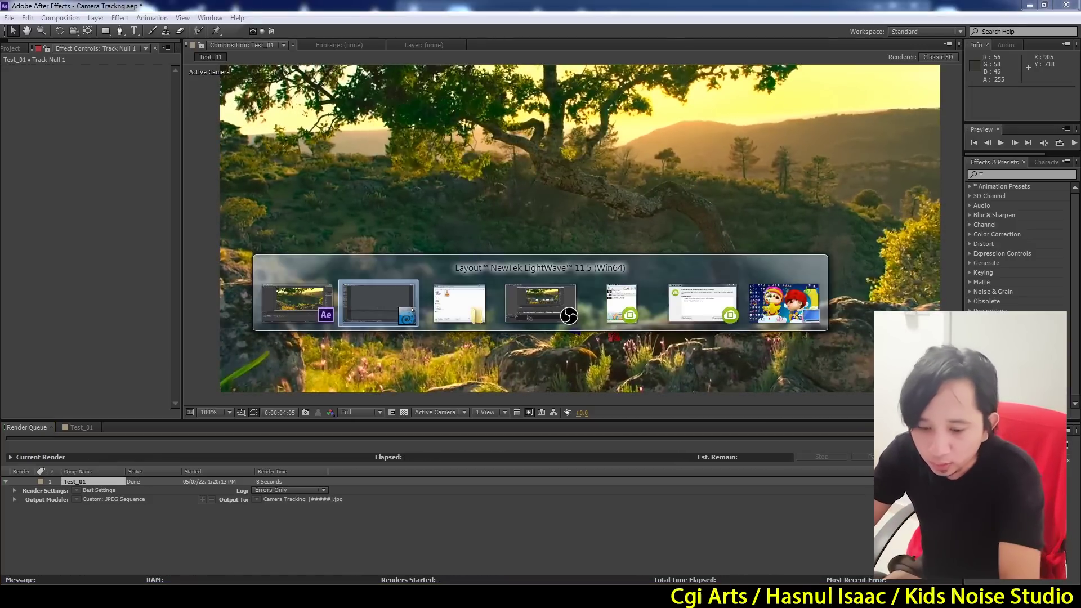
Load Camera Tracking_00000.jpg from Cgi > Camera Tracking into the Image Editor
key(F6)
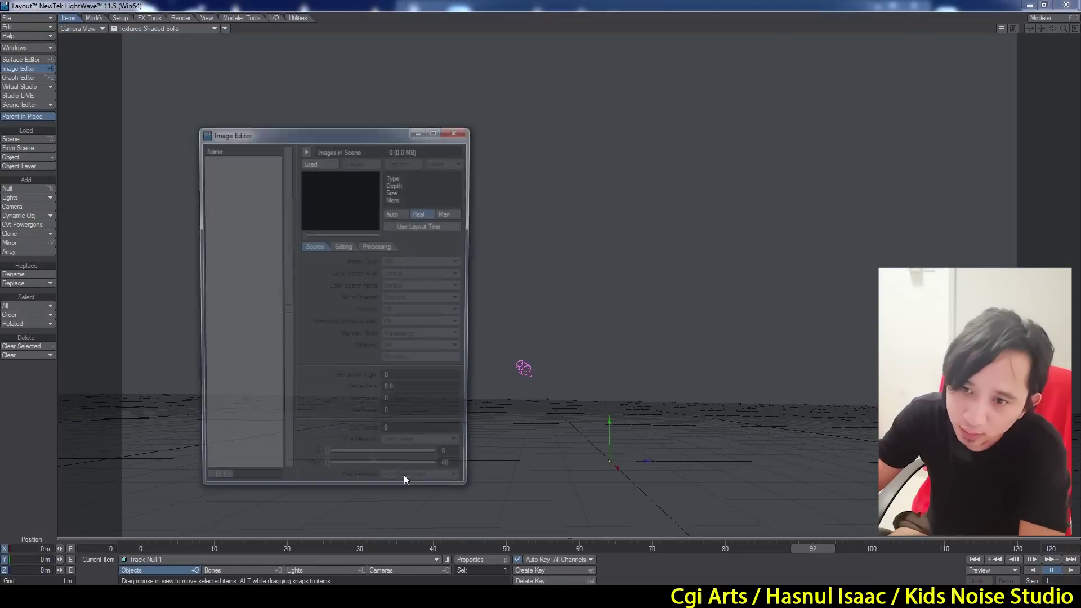
click(318, 162)
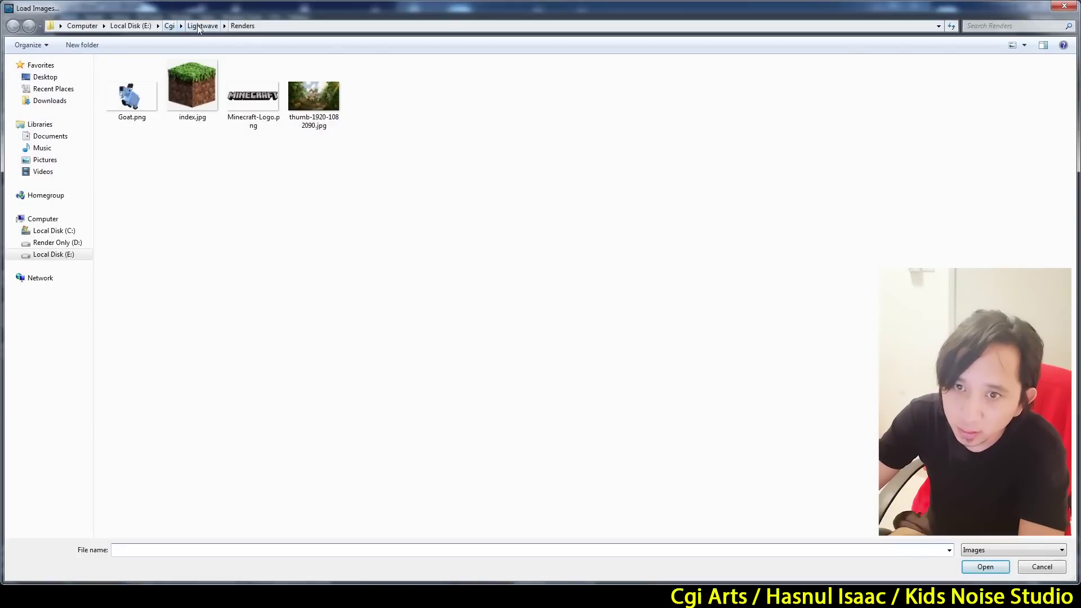
click(191, 26)
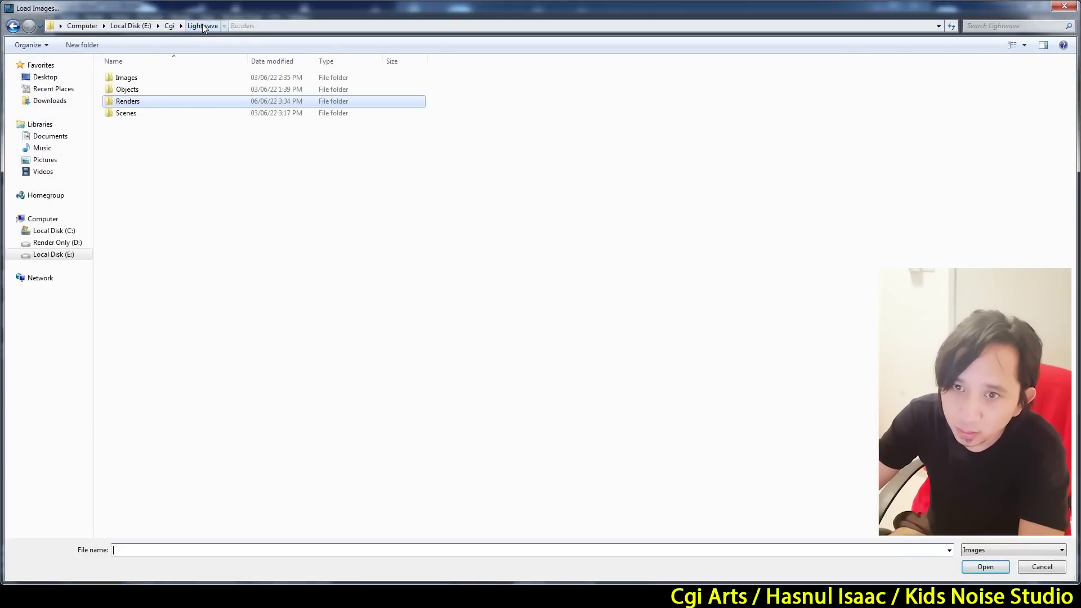
click(169, 26)
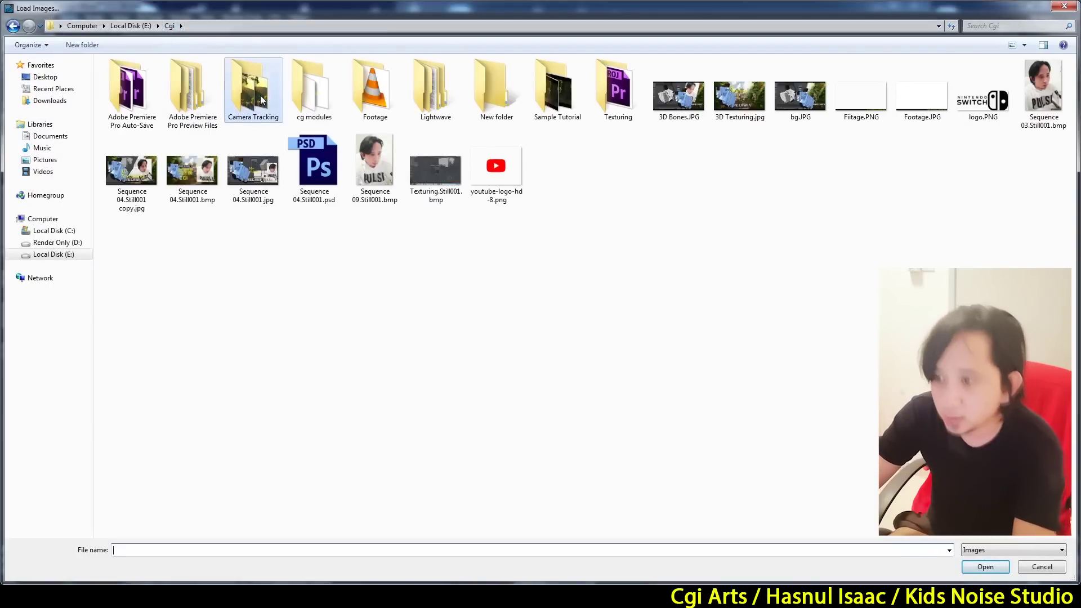
double_click(261, 99)
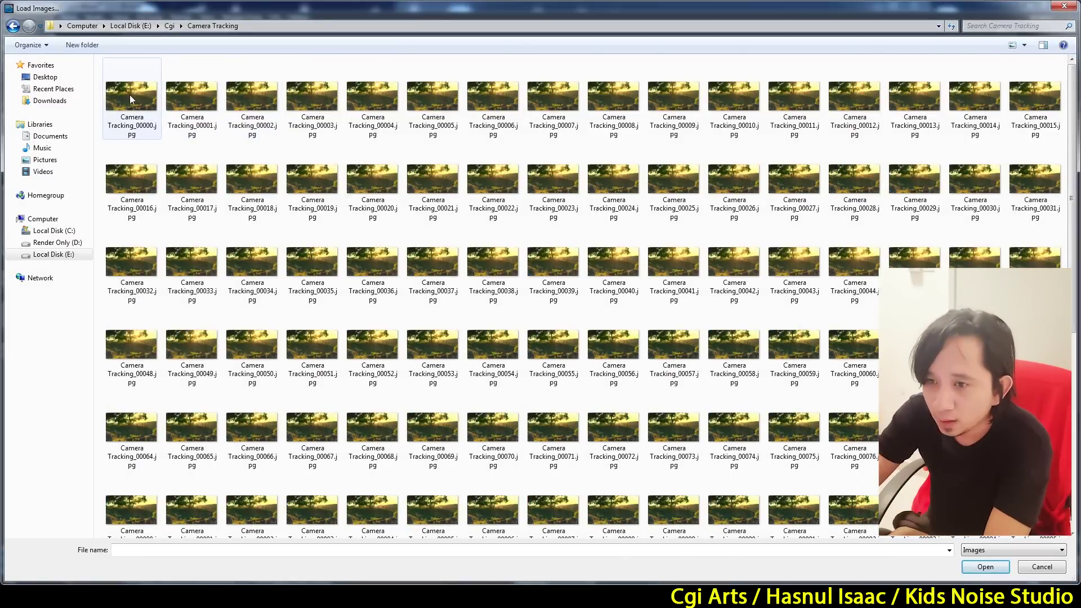
double_click(130, 99)
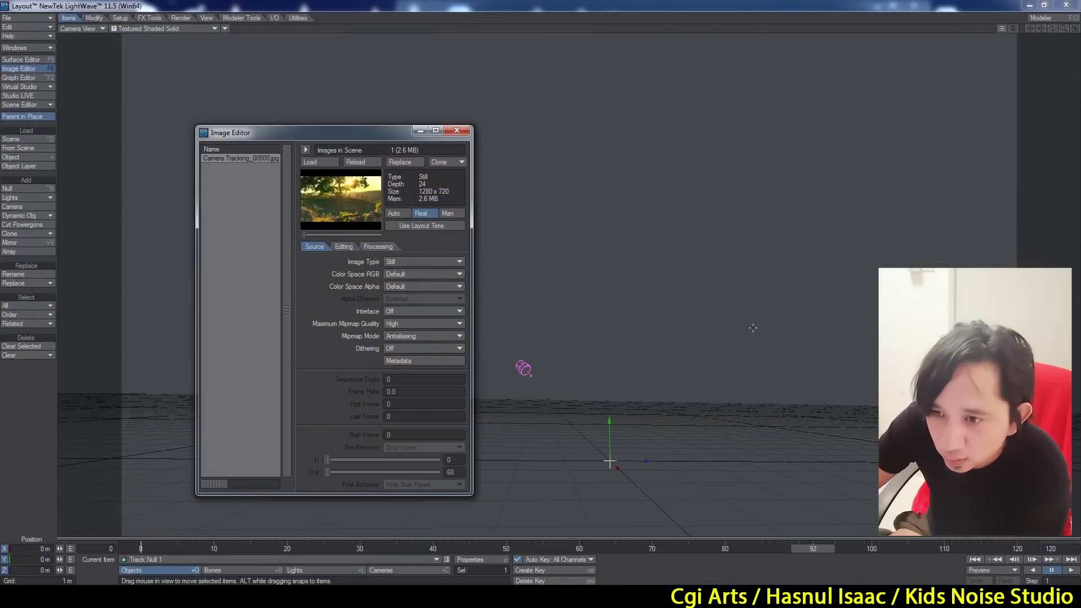
Make the Camera Tracking image a Sequence ending at frame 151
click(392, 262)
click(394, 271)
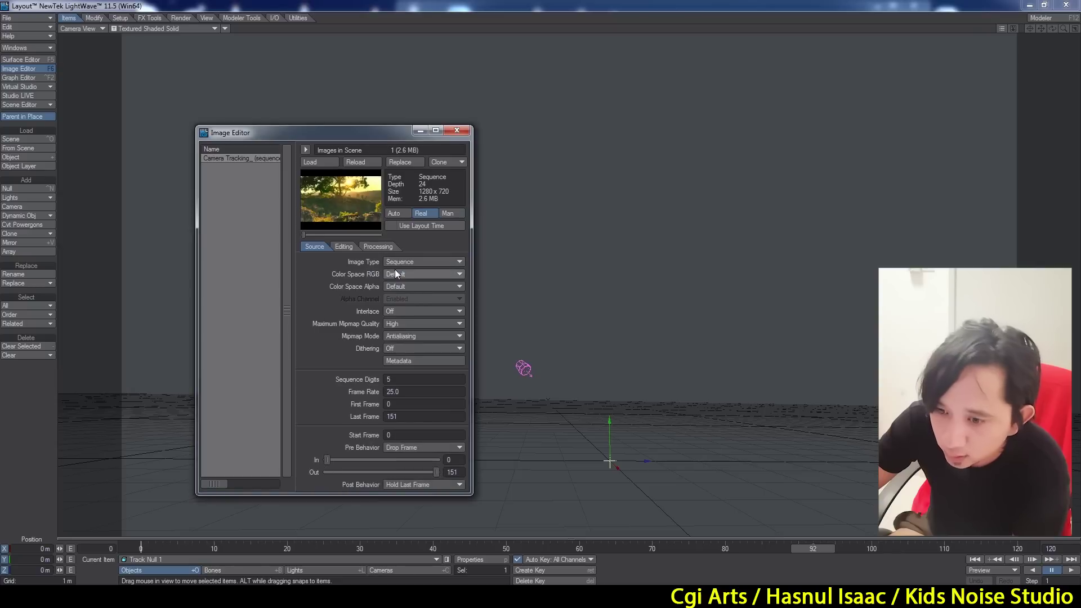
drag(409, 417, 341, 418)
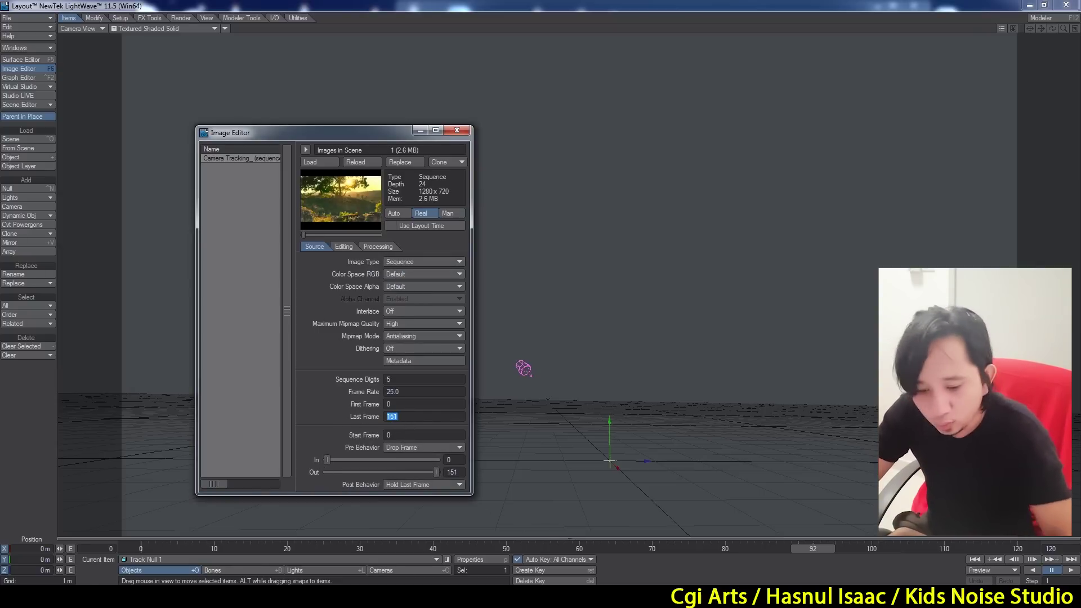
Set the scene end frame to 151 and move the Image Editor aside
click(1051, 549)
text(151)
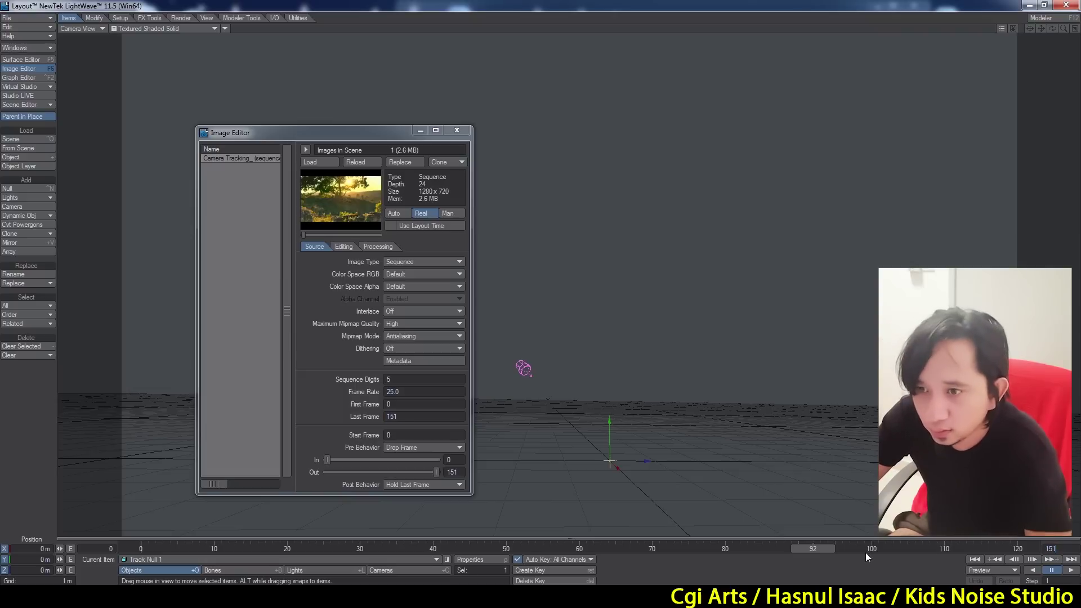
key(Return)
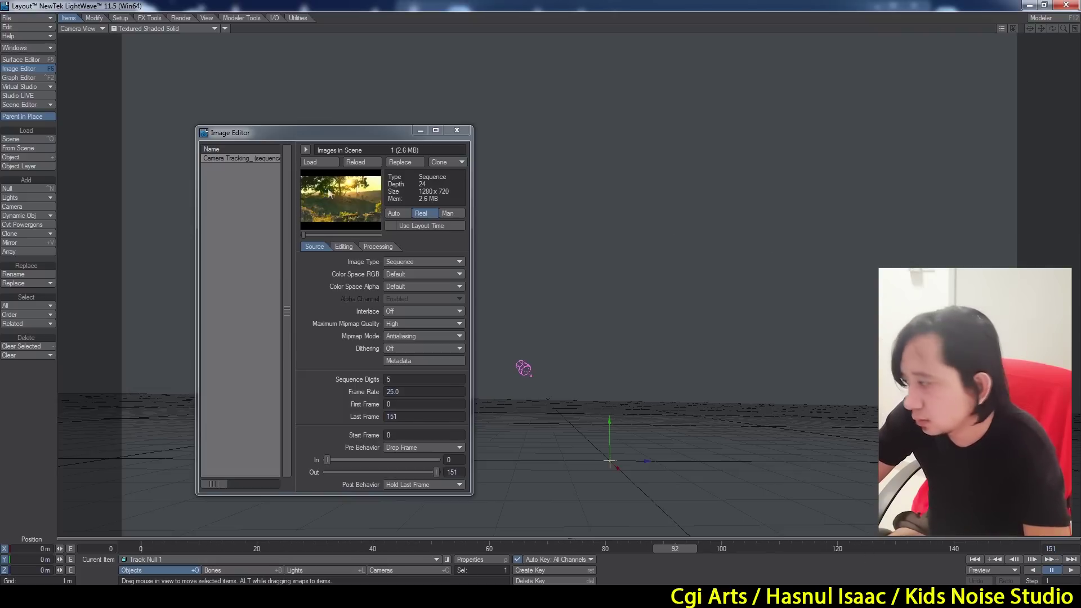
drag(357, 134, 715, 147)
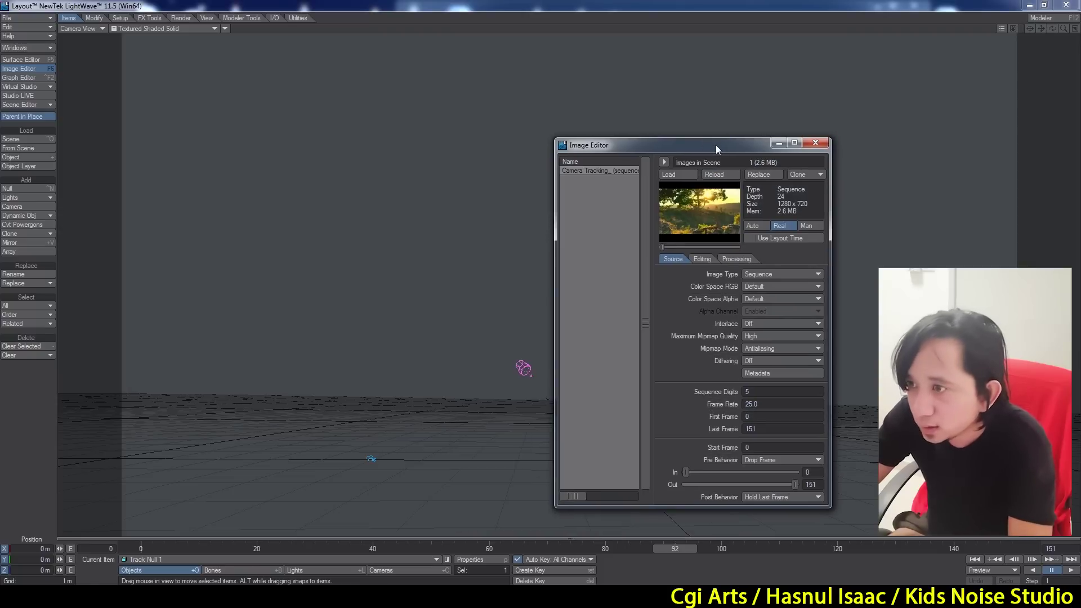
key(ctrl+F5)
Set the compositing Background Image to Camera Tracking_(sequence) and close Effects and Image Editor
click(785, 73)
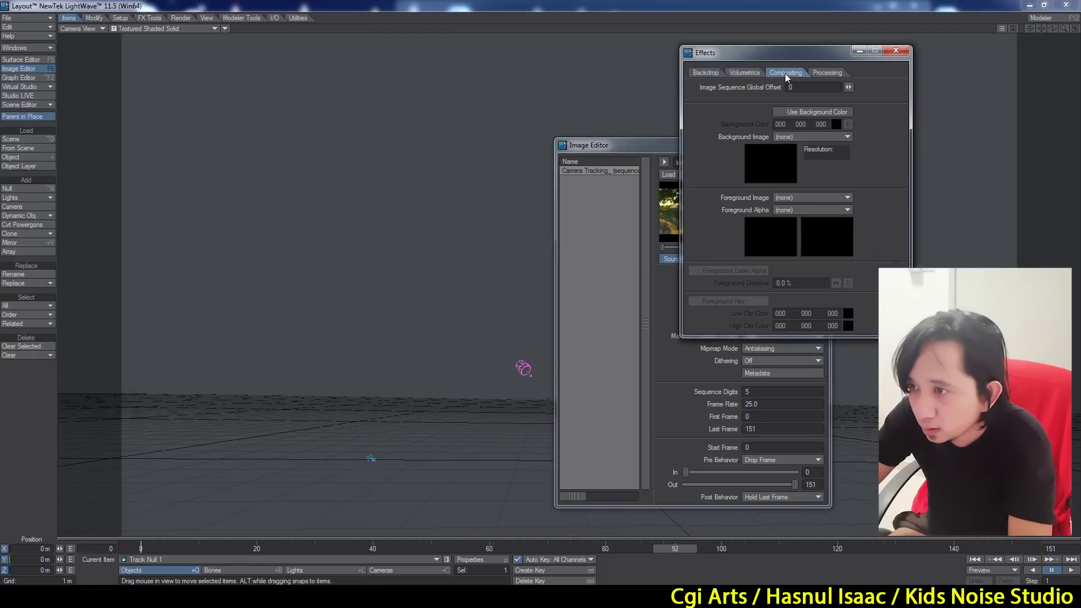
click(785, 137)
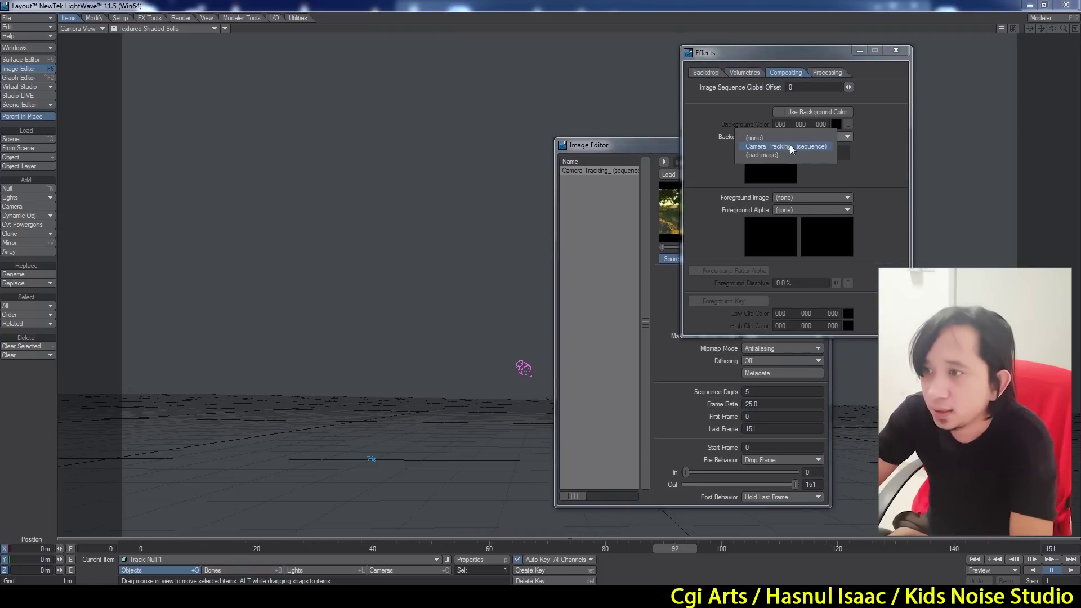
click(789, 148)
click(895, 51)
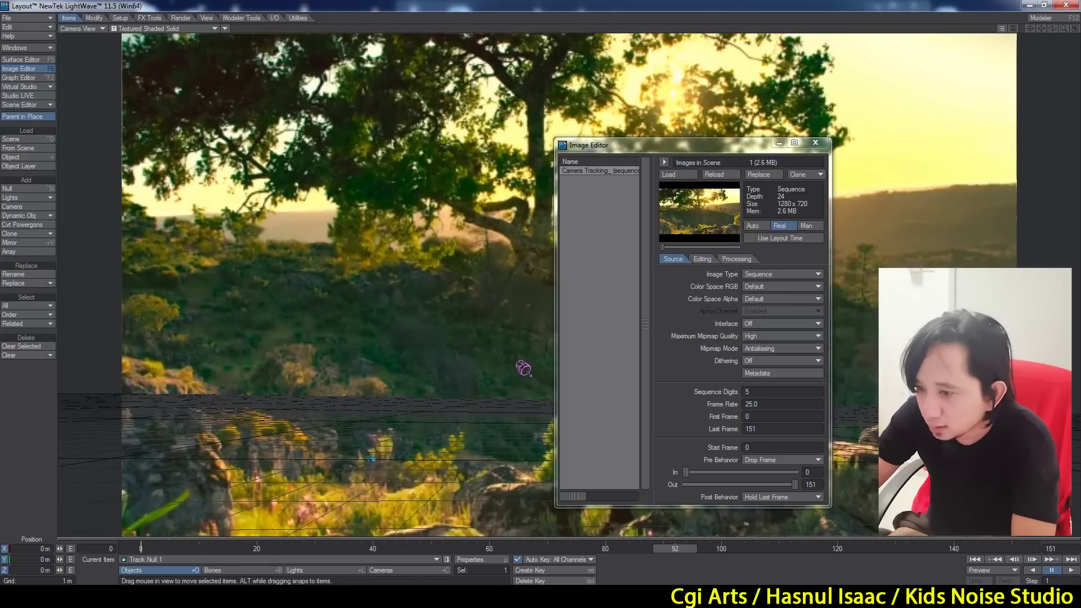
click(817, 145)
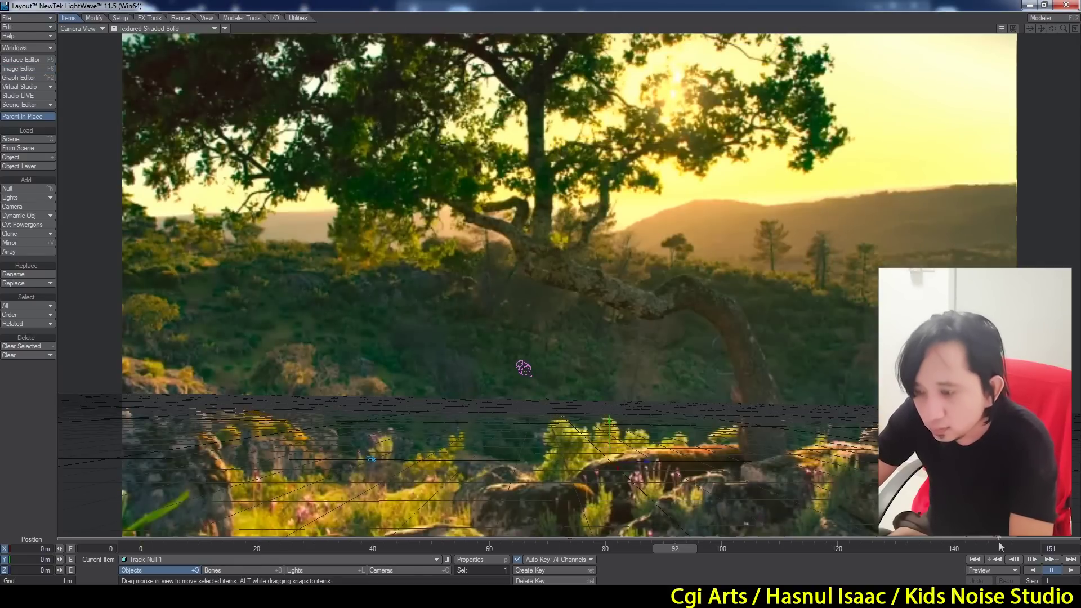
Make a preview to play the scene over the tracked footage
click(992, 570)
click(985, 550)
key(Return)
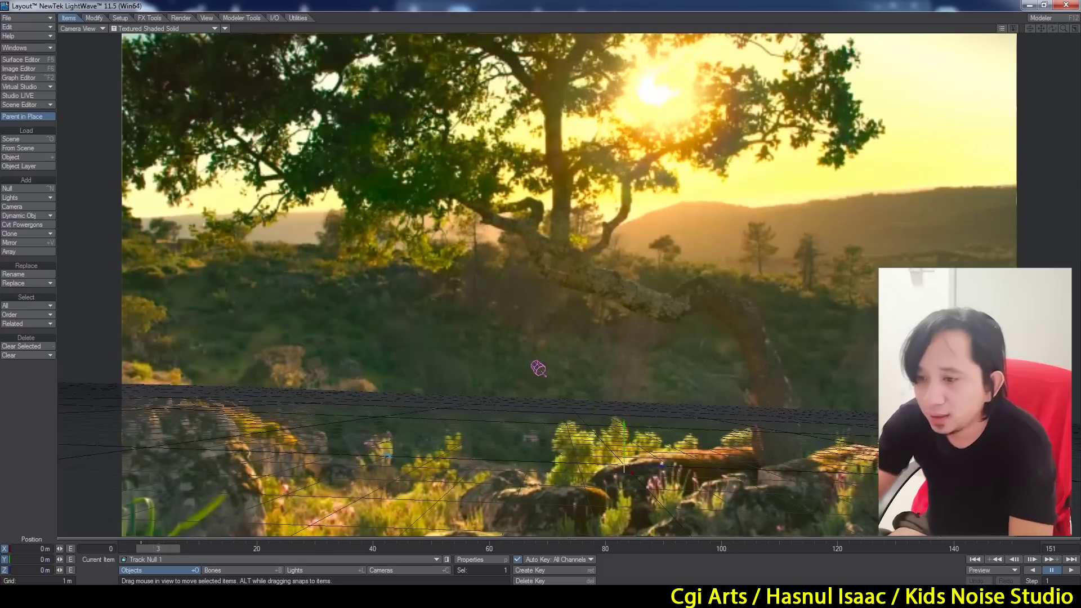